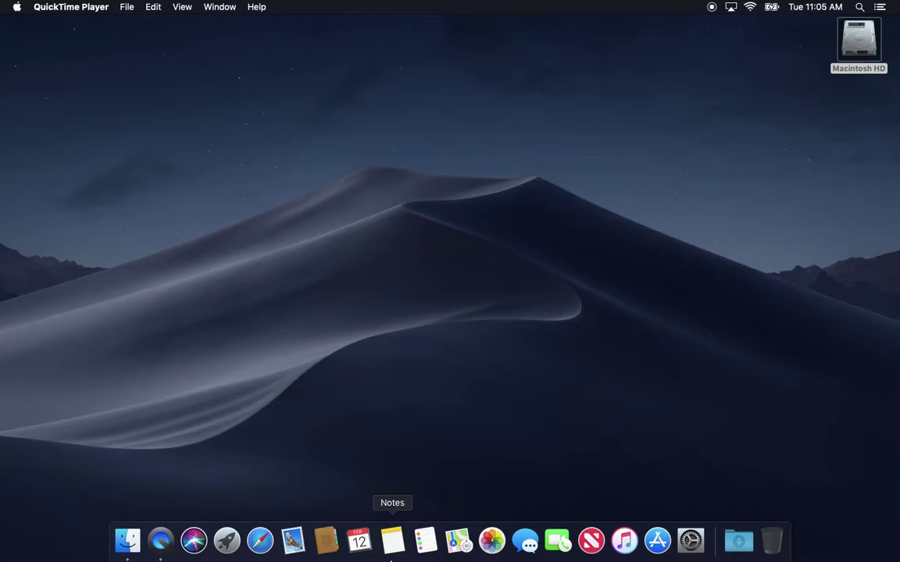
Launch Safari from the Dock and quit it
left_click(265, 551)
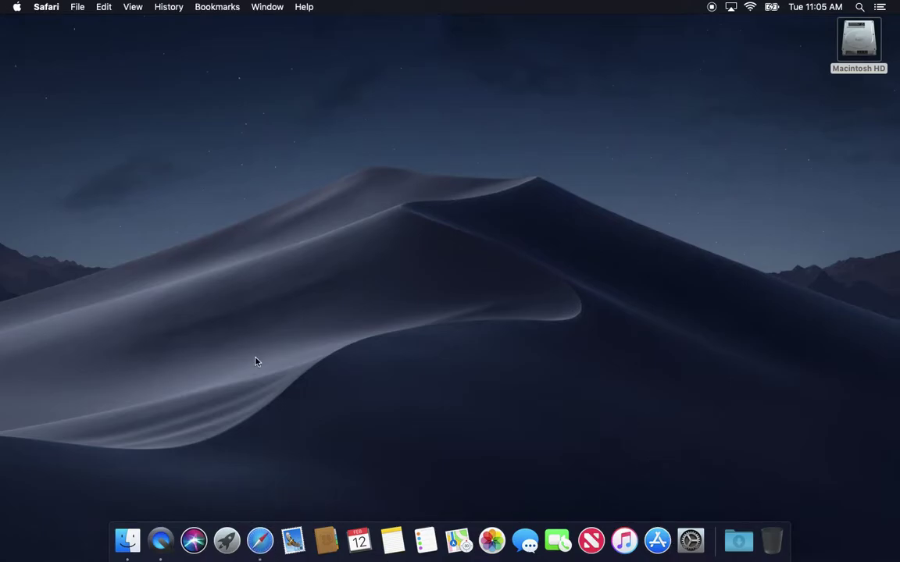
key("super+q")
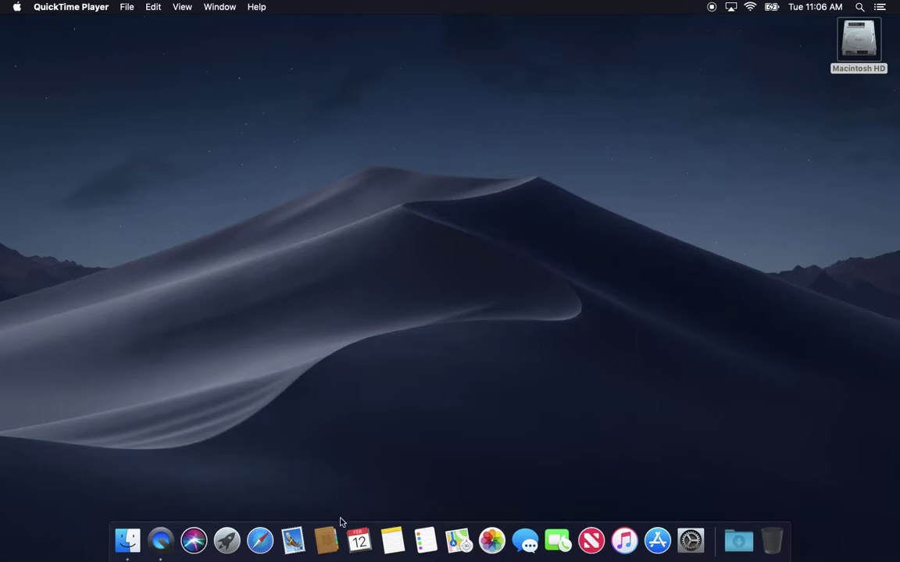
Remove Calendar from the Dock by pulling its icon well away from it
left_click_drag(358, 541, 385, 490)
left_click_drag(362, 539, 363, 421)
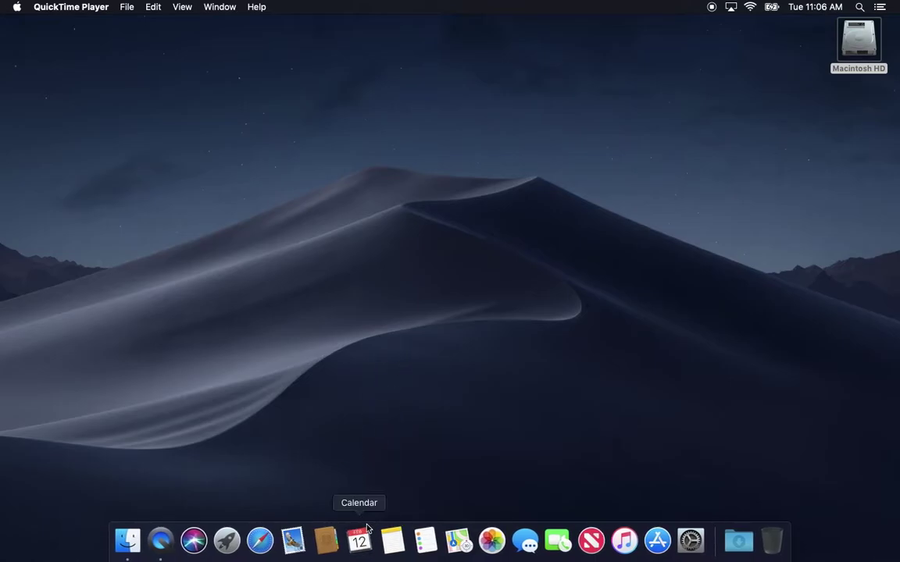
left_click(366, 531)
left_click_drag(366, 531, 381, 428)
left_click_drag(359, 539, 372, 465)
left_click_drag(367, 547, 346, 81)
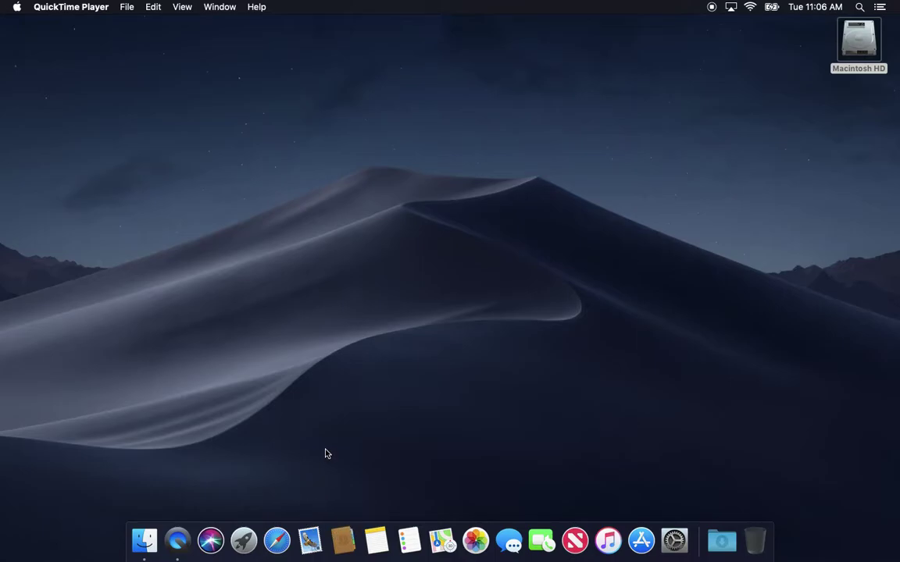
View the Dock options for Contacts and close them without choosing one
right_click(344, 543)
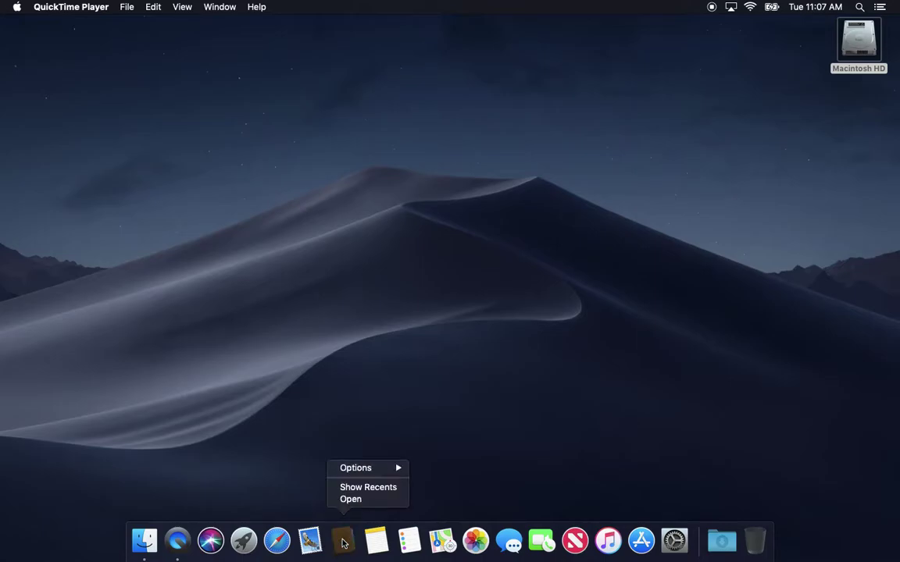
mouse_move(362, 473)
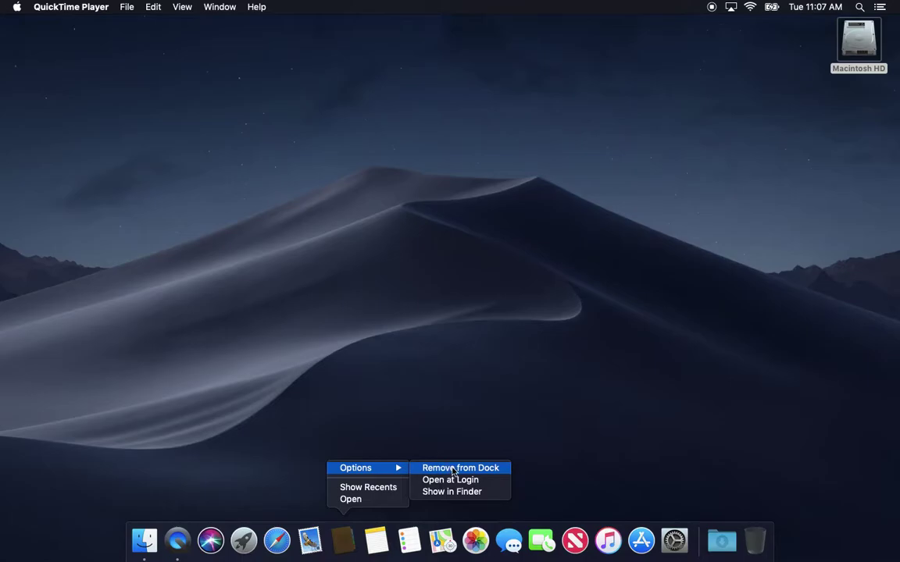
left_click(367, 429)
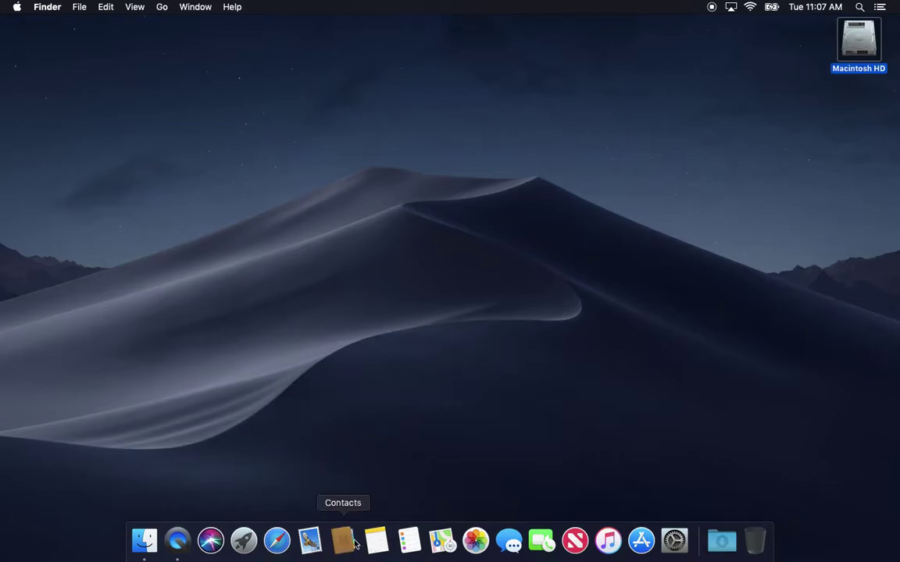
Move Contacts in the Dock to between Maps and Photos
left_click_drag(349, 549, 446, 537)
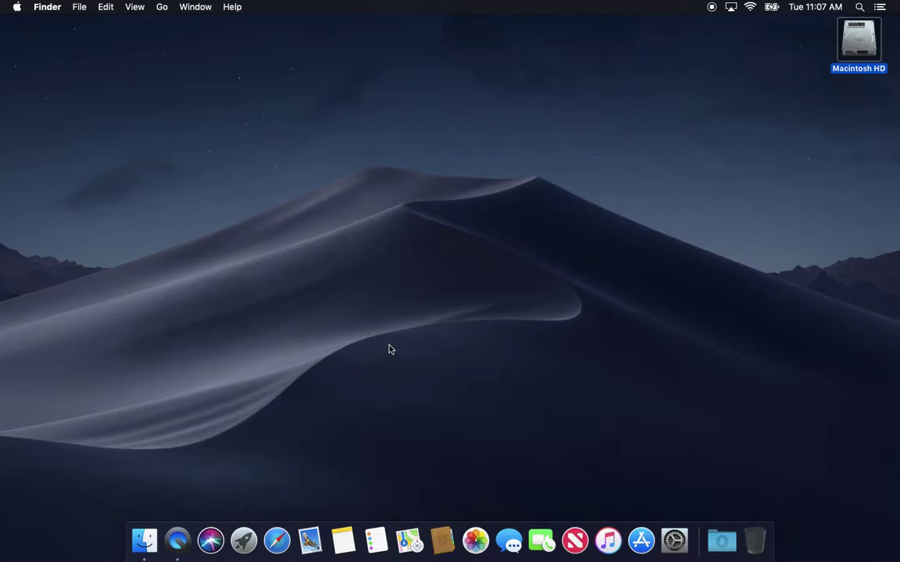
Open the Applications folder in Finder and add Photo Booth to the Dock between Notes and Reminders
left_click(144, 541)
left_click(255, 183)
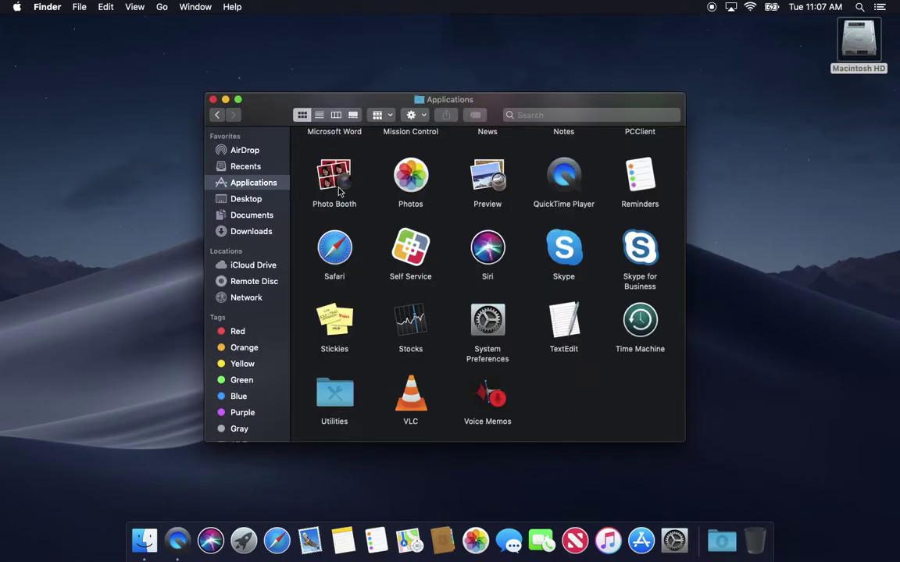
left_click(309, 164)
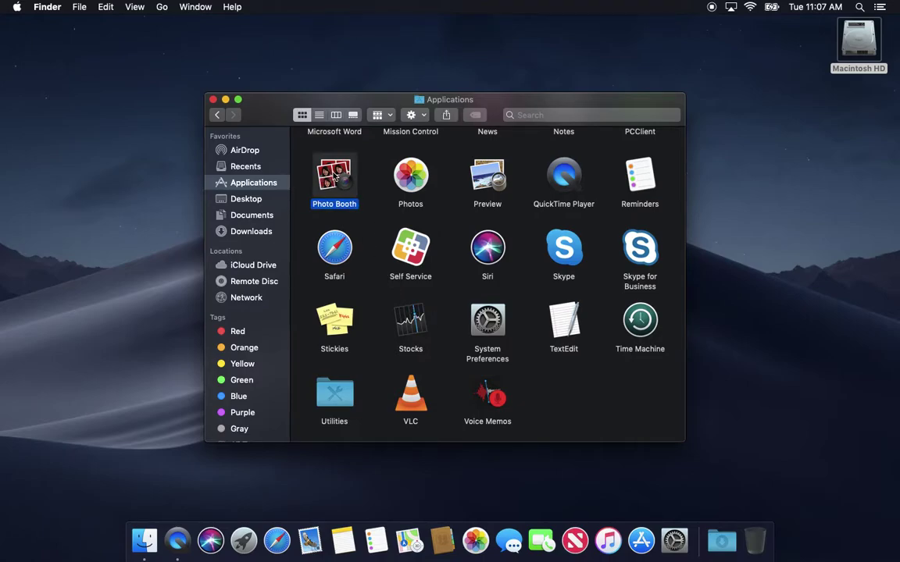
left_click_drag(328, 172, 366, 556)
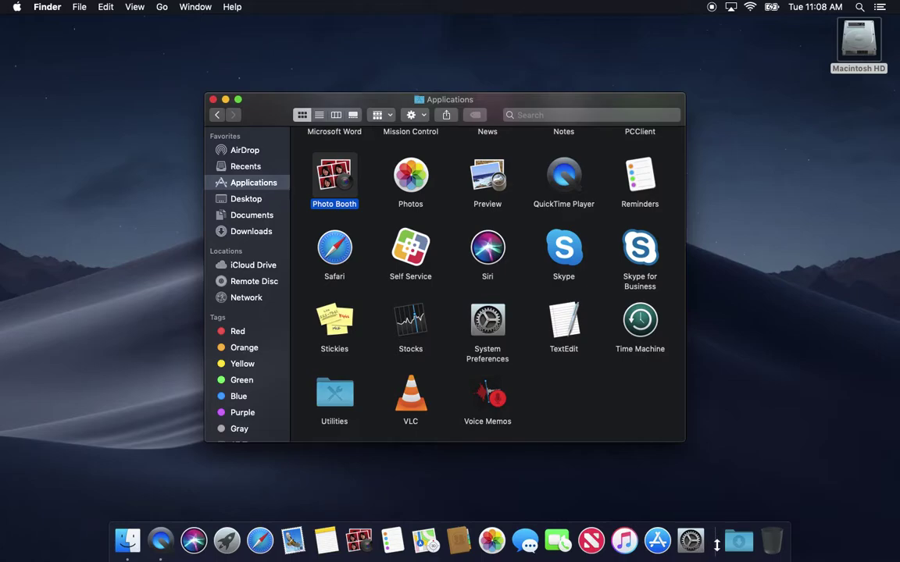
Remove Photo Booth from the Dock
left_click(360, 541)
left_click_drag(359, 541, 712, 236)
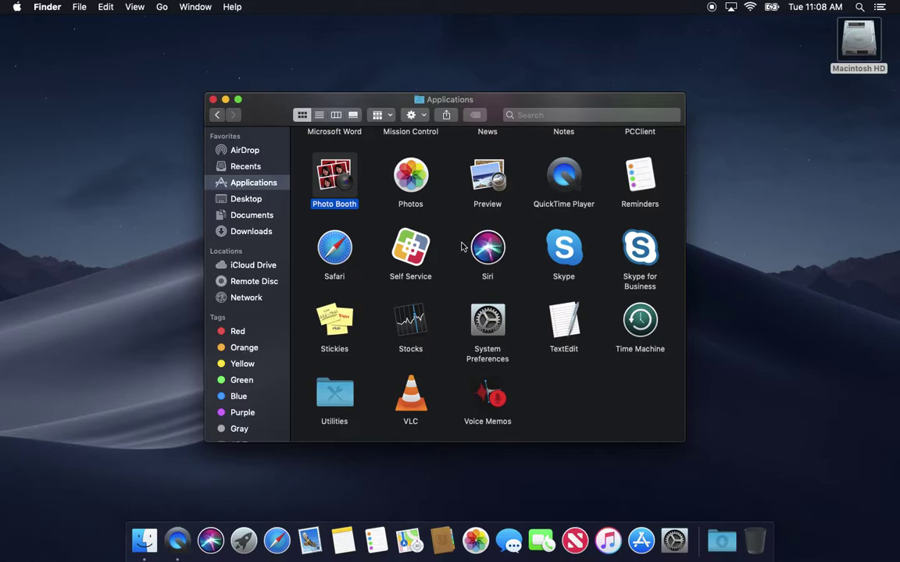
Remove Reminders from its place between Notes and Maps in the Dock
scroll(463, 248, "up", 5)
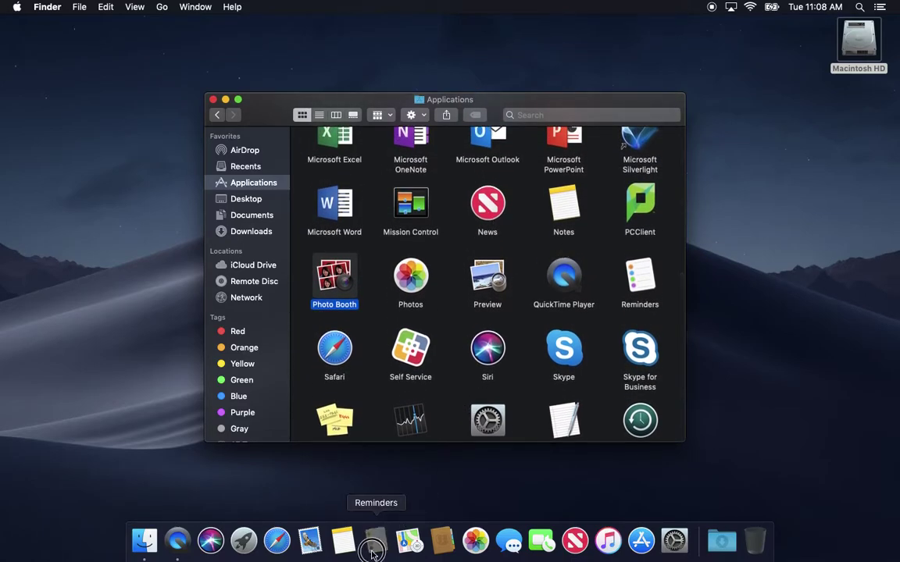
left_click_drag(375, 539, 738, 291)
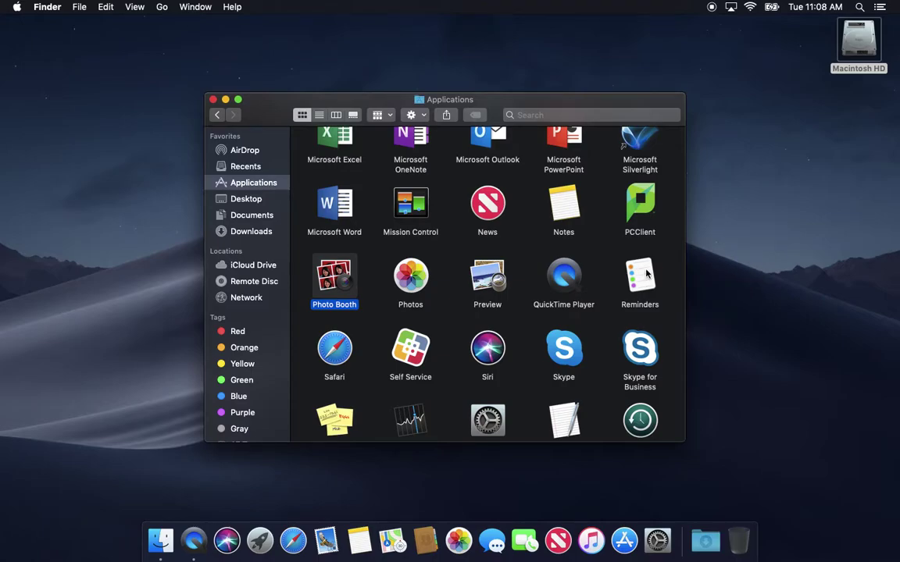
Launch Reminders from the Applications folder and quit it
double_click(647, 275)
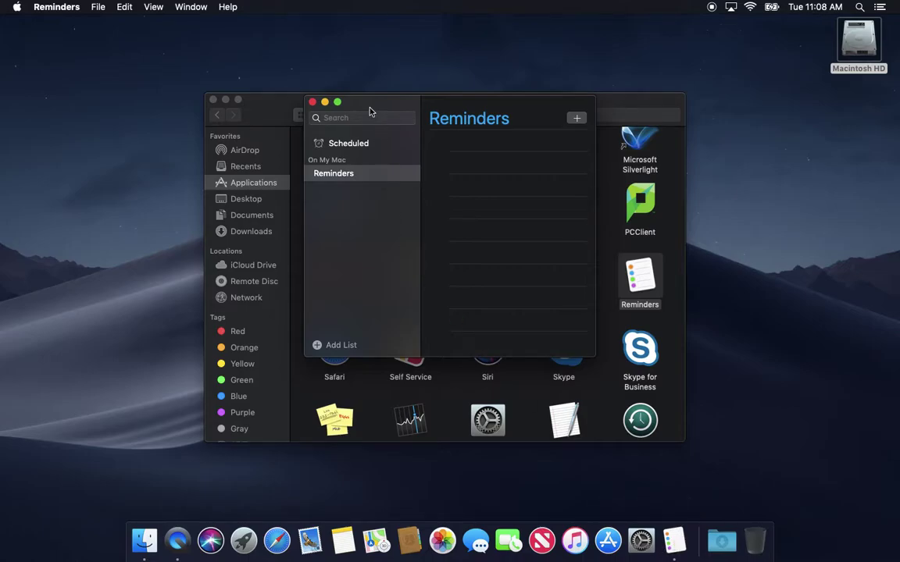
left_click(69, 6)
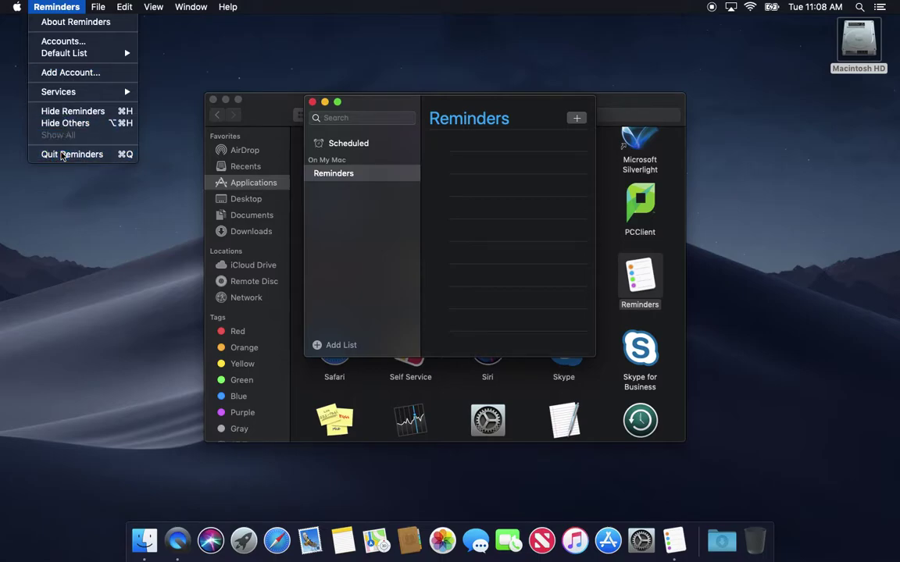
left_click(62, 154)
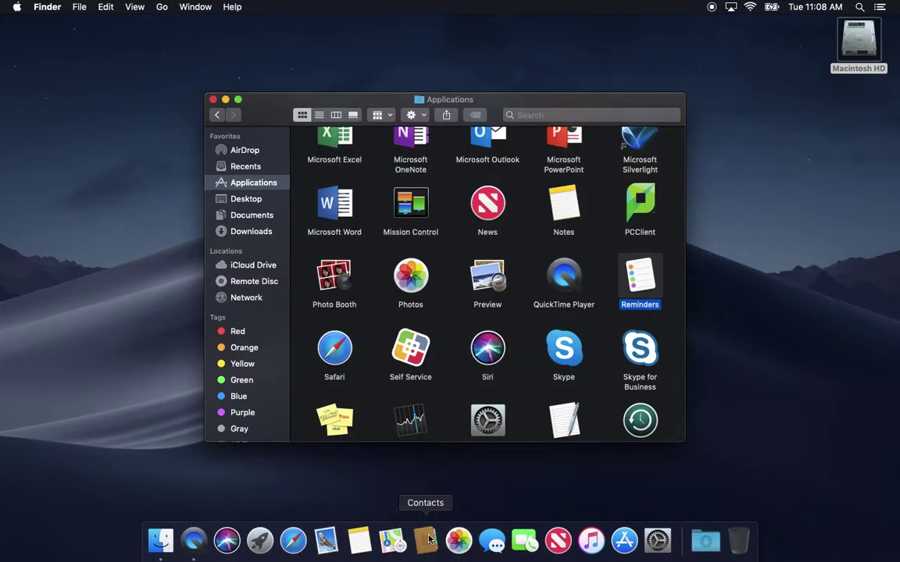
Add Reminders from the Applications folder to the Dock between Notes and Maps, and test it by launching and quitting it
left_click_drag(640, 277, 375, 538)
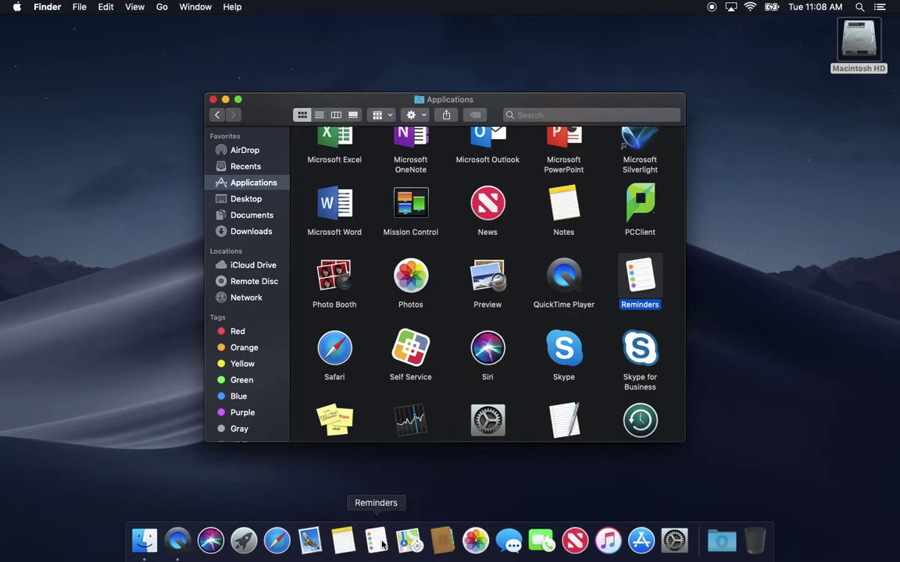
left_click(380, 545)
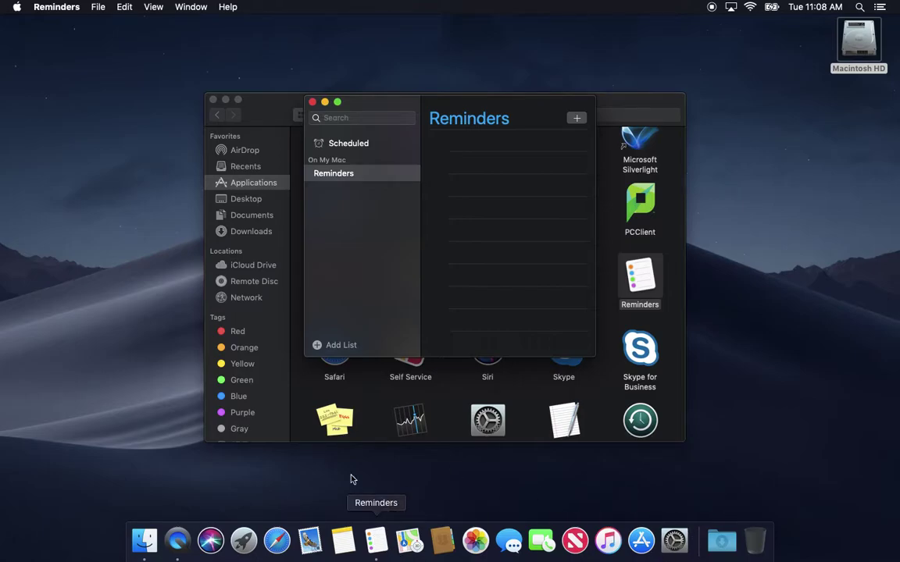
left_click(82, 6)
left_click(75, 154)
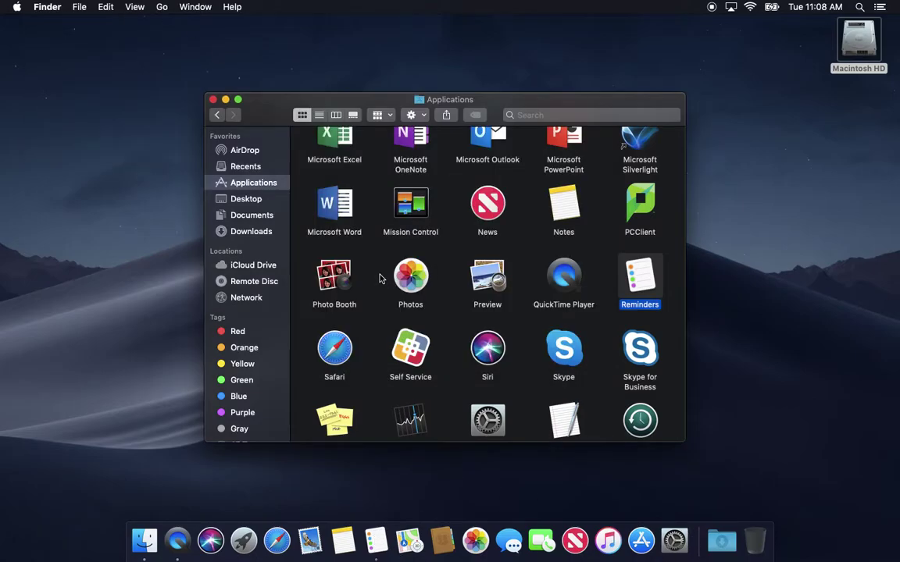
Remove the Reminders shortcut from the Dock again
left_click_drag(378, 553, 731, 266)
Open Reminders from the Applications folder, enable Keep in Dock for it, and quit the app
double_click(641, 280)
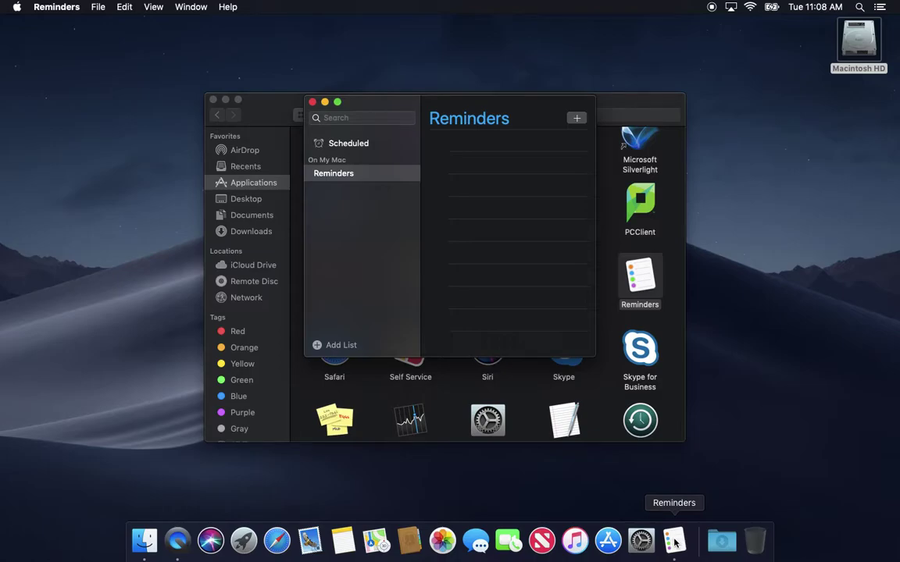
right_click(675, 542)
mouse_move(703, 458)
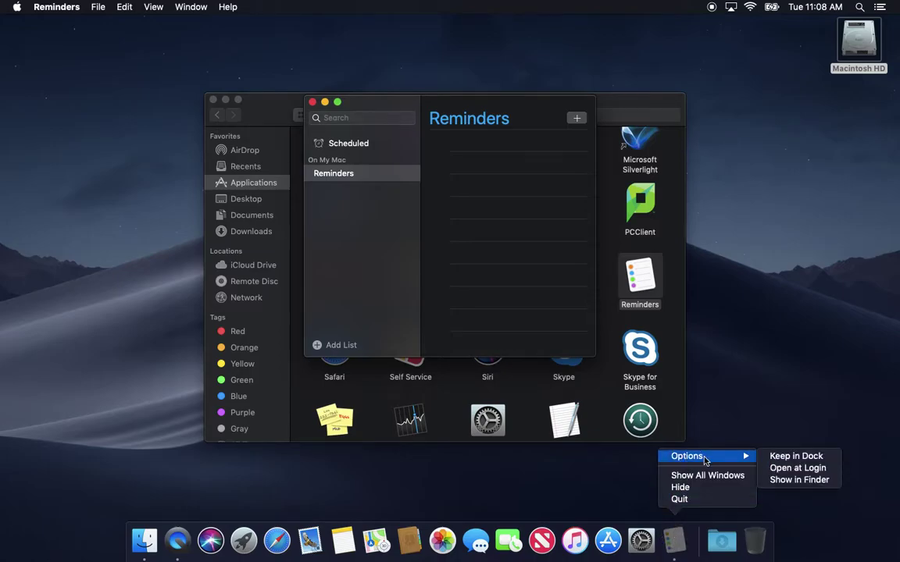
left_click(788, 458)
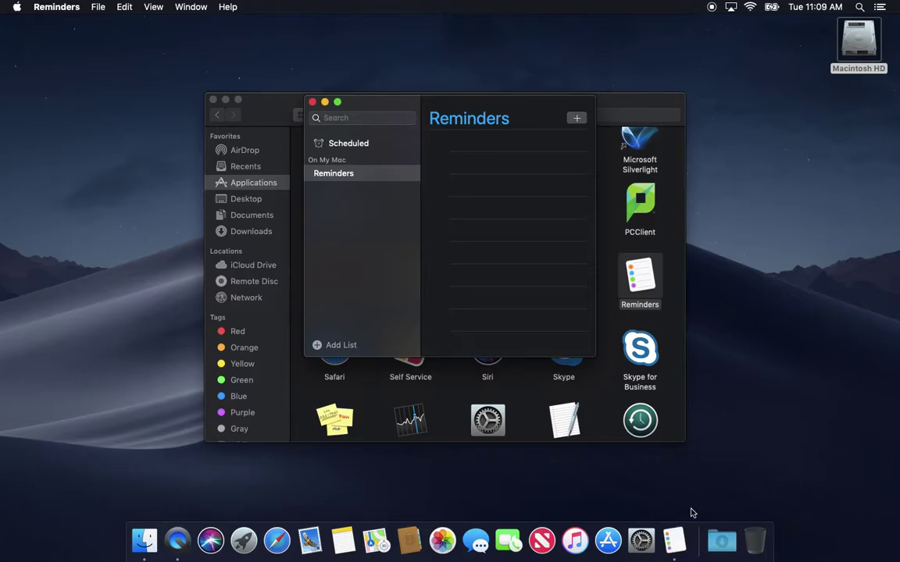
left_click(93, 6)
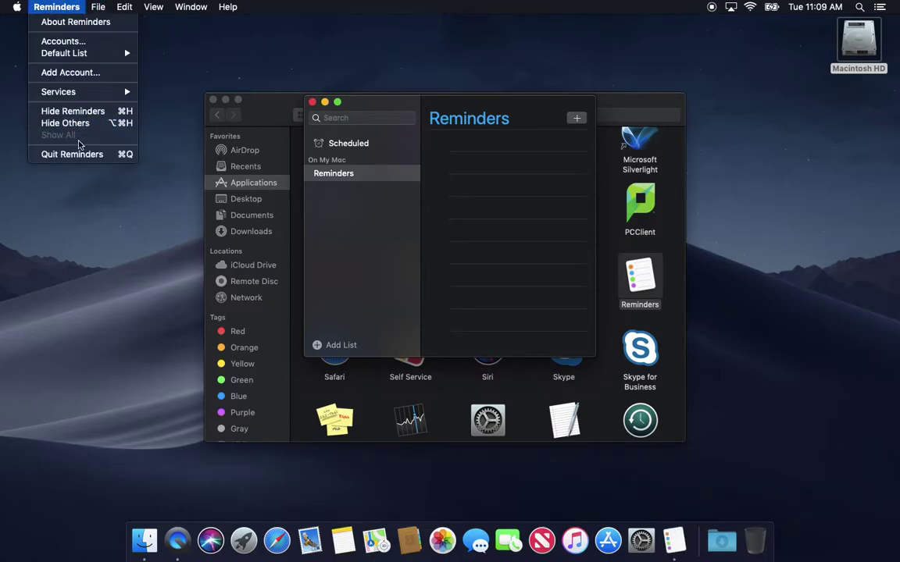
left_click(71, 139)
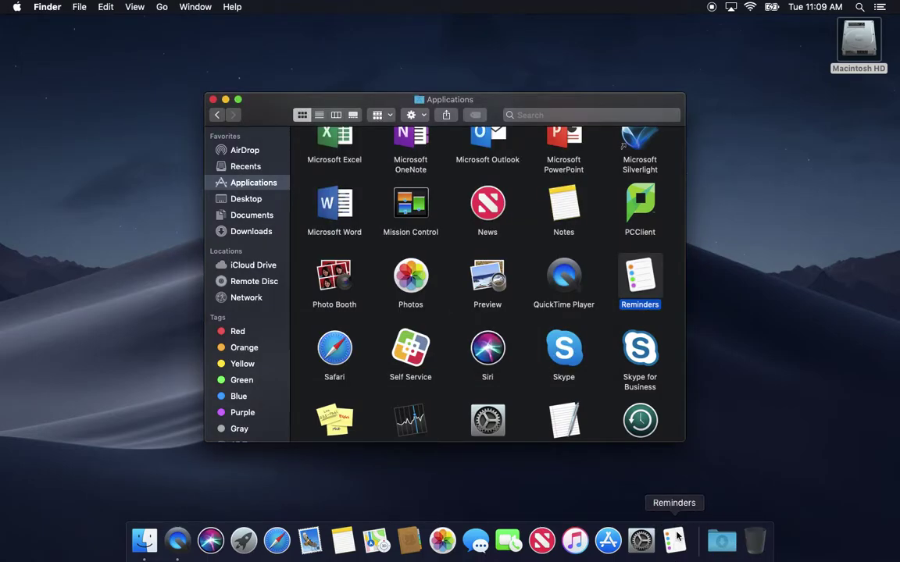
Move Reminders from the end of the Dock's app icons to between Notes and Maps
left_click_drag(671, 549, 376, 539)
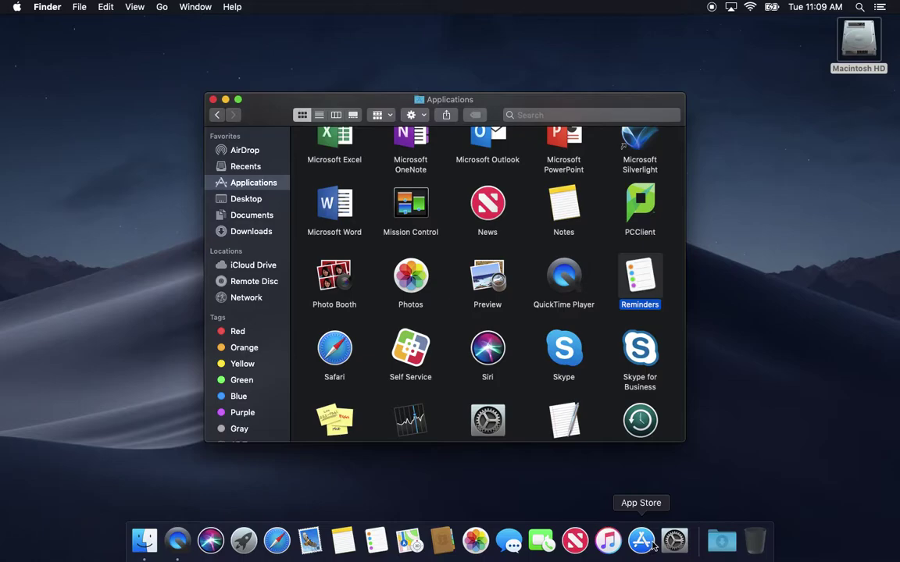
Create a new folder on the desktop and try to place it among the app icons in the Dock
left_click(807, 353)
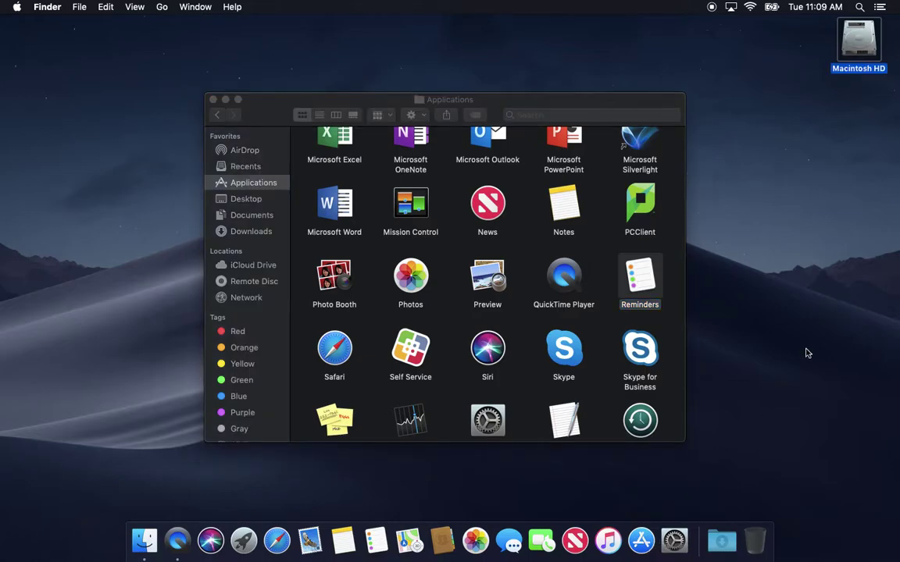
key("super+shift+n")
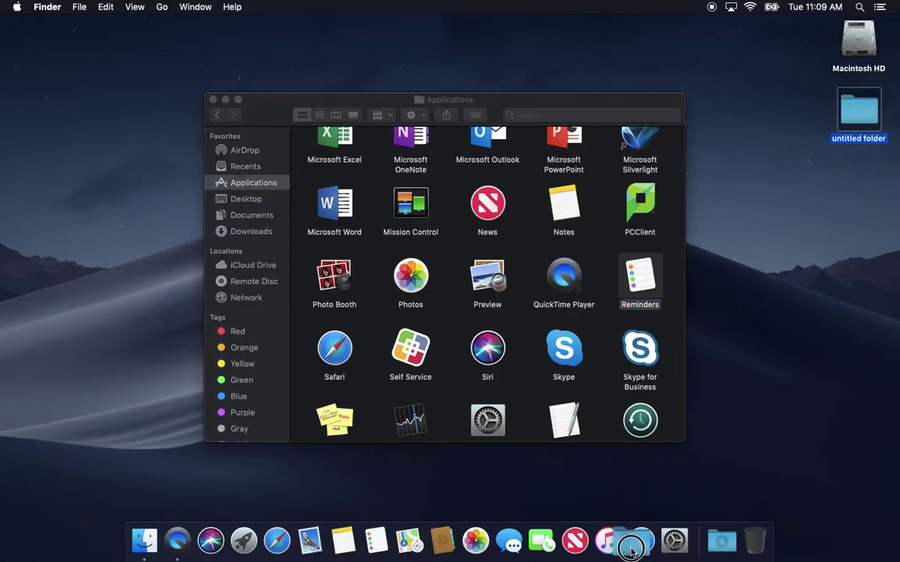
left_click_drag(632, 550, 831, 226)
left_click(847, 227)
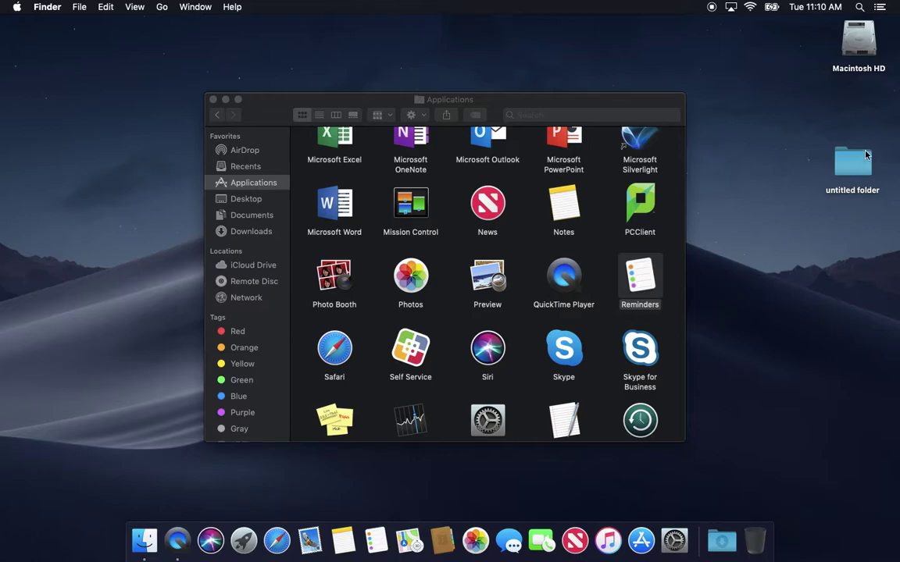
Add the desktop's untitled folder to the Dock between the divider and Downloads, and check its contents from there
left_click_drag(866, 157, 704, 542)
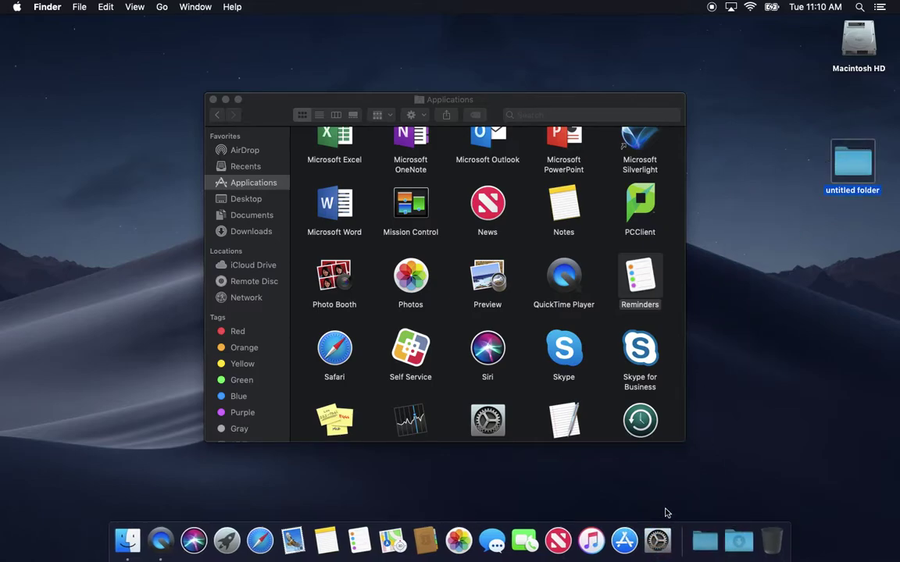
left_click(703, 541)
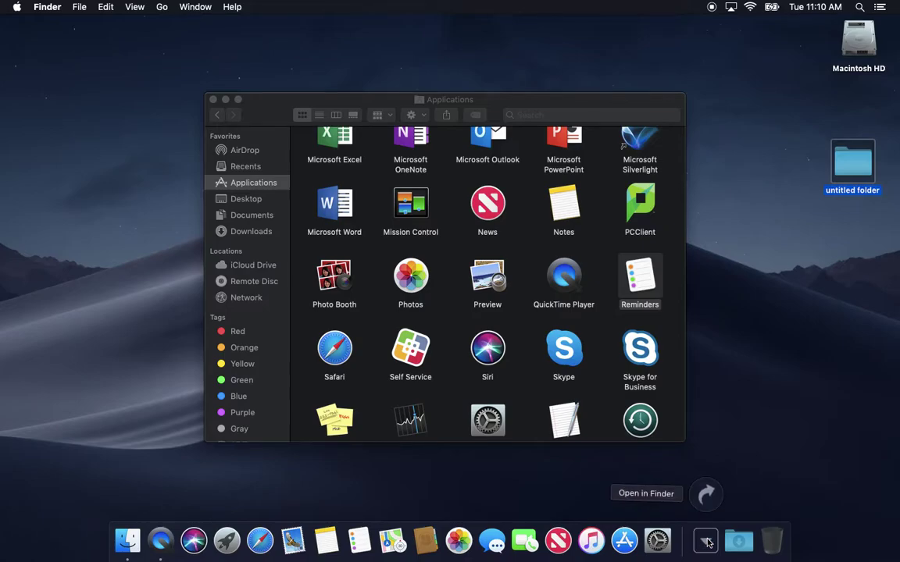
left_click(705, 542)
Create five subfolders inside the desktop's untitled folder, naming one of them N, and close its window
double_click(857, 179)
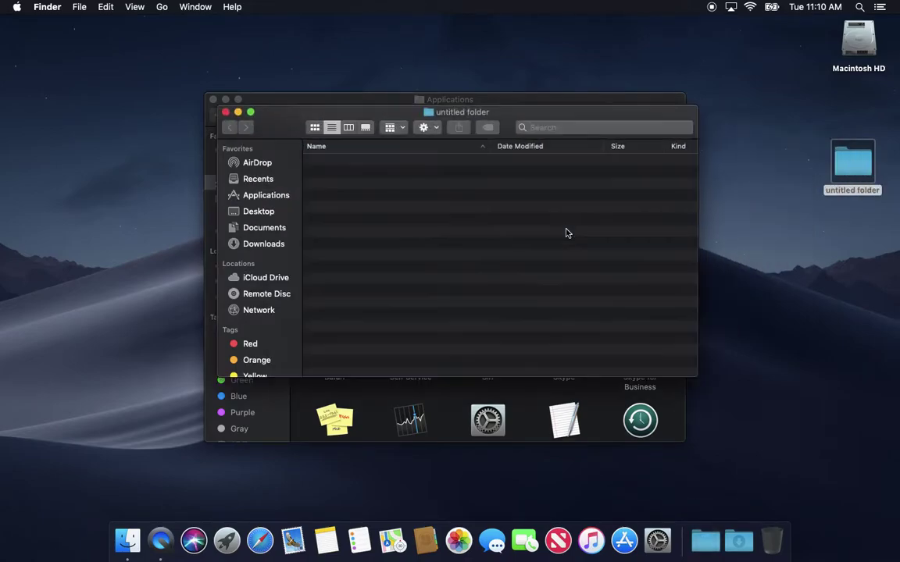
key("super+shift+n")
key("super+shift+n")
key("super+shift+n")
type("N")
key("super+shift+n")
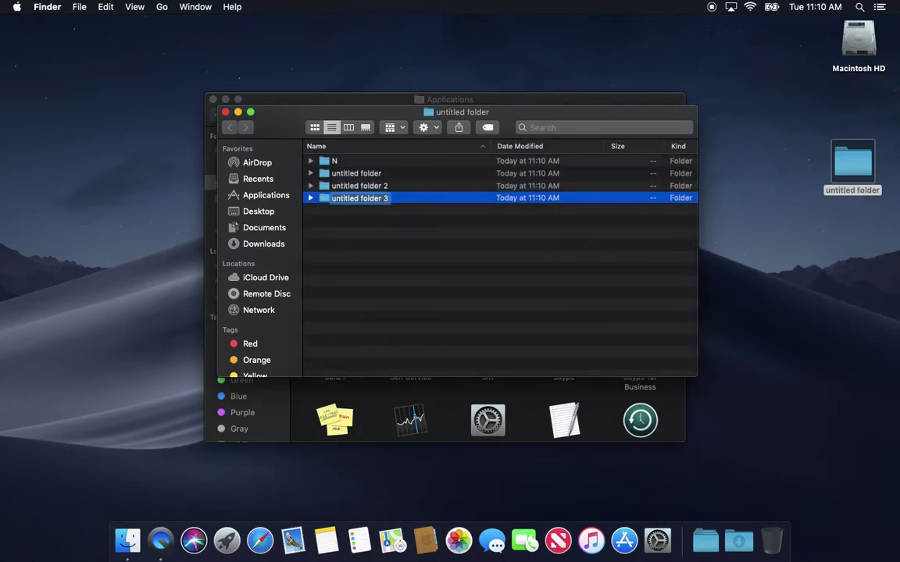
key("super+shift+n")
key("super+w")
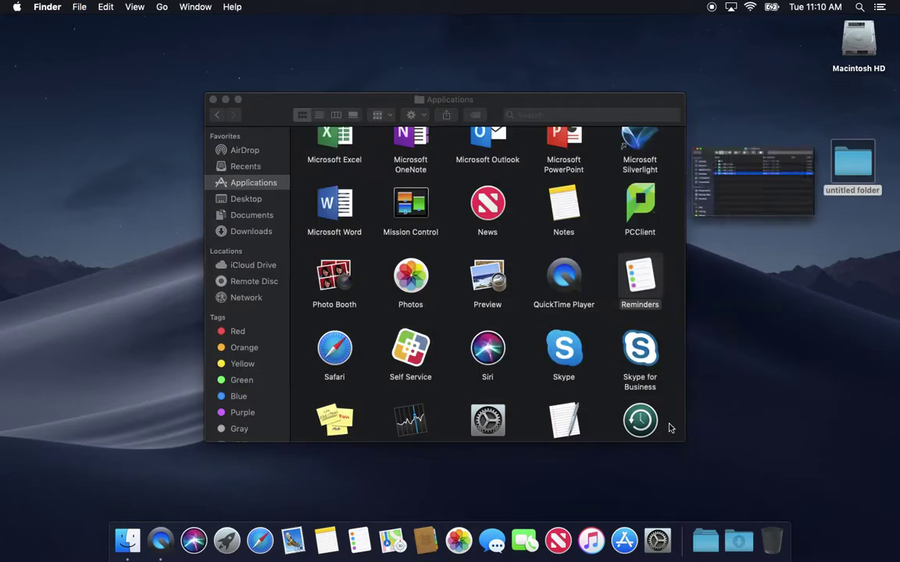
Display the untitled folder's subfolders from the Dock
left_click(705, 541)
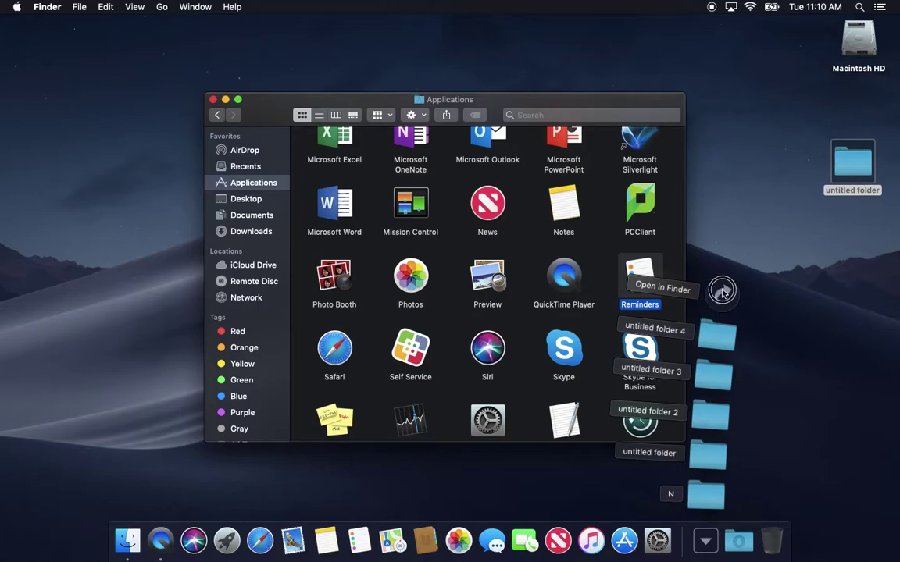
Open the Dock's untitled folder in a Finder window, close that window, and show the folder's contents from the Dock again
left_click(722, 294)
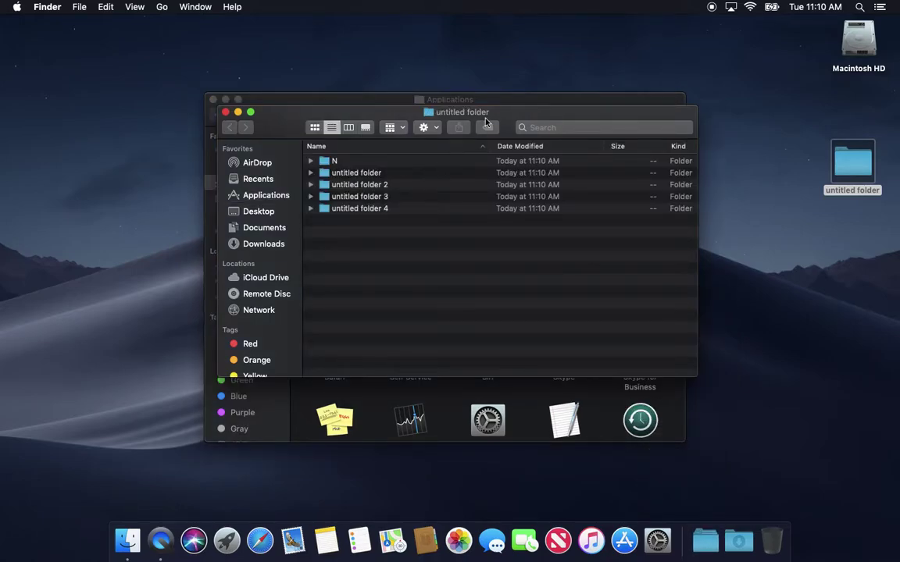
key("super+w")
left_click(705, 541)
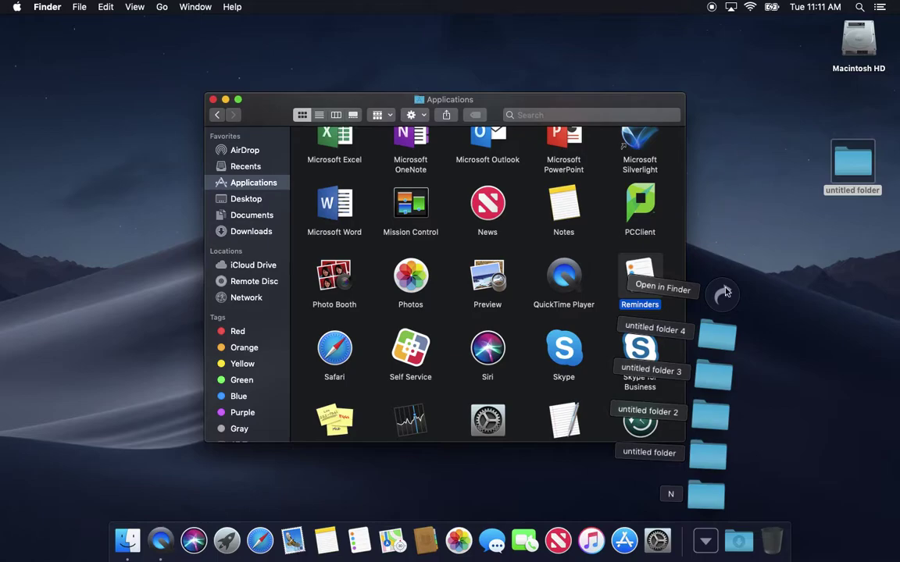
left_click(703, 537)
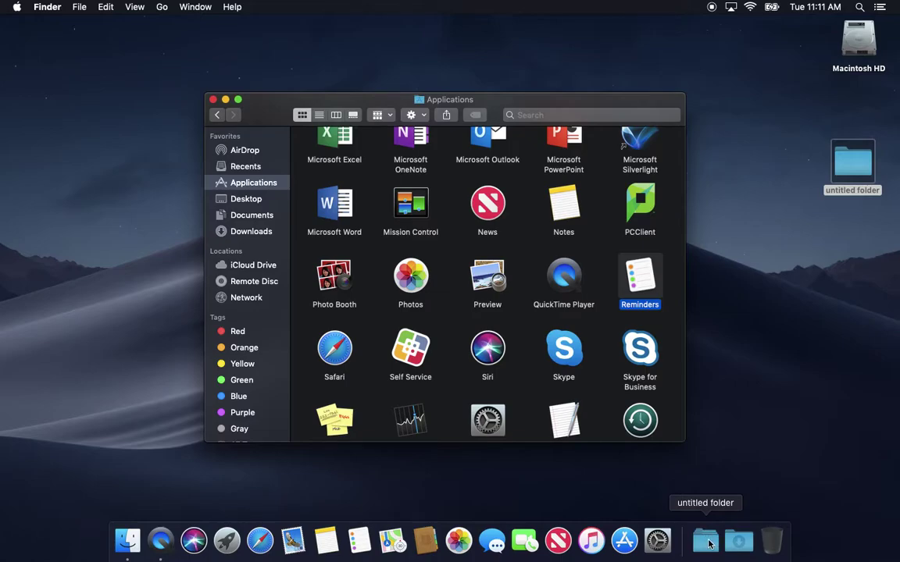
Switch the Dock's untitled folder to display as a folder and return it to displaying as a stack
right_click(707, 542)
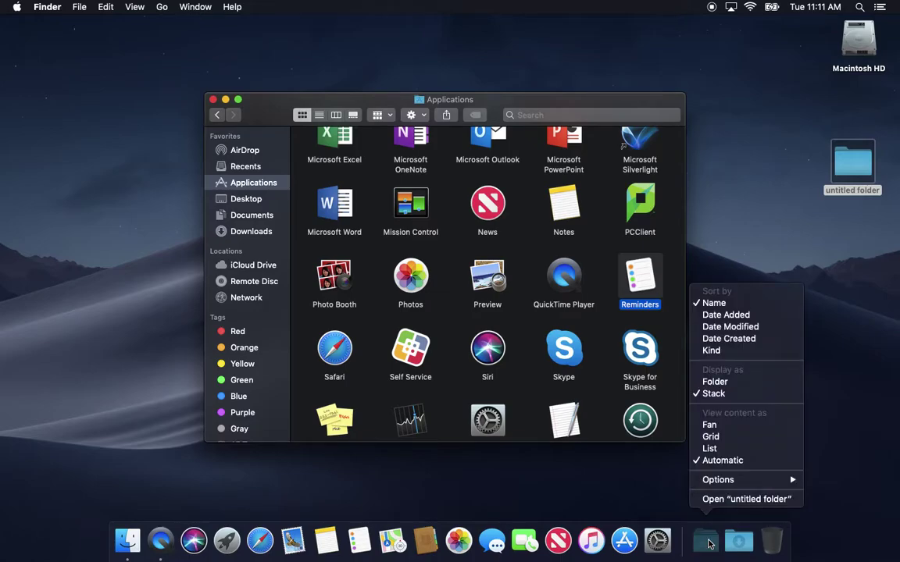
left_click(725, 382)
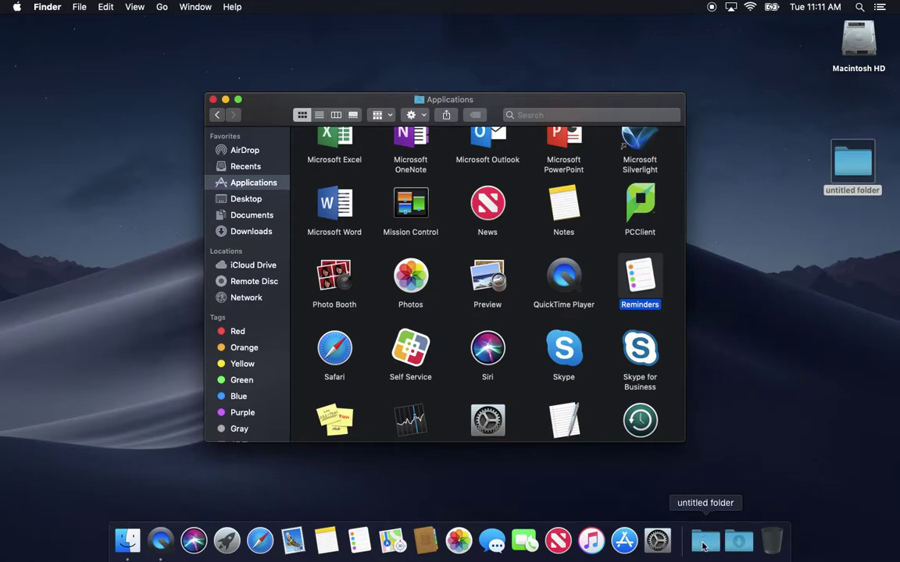
left_click(704, 542)
right_click(704, 543)
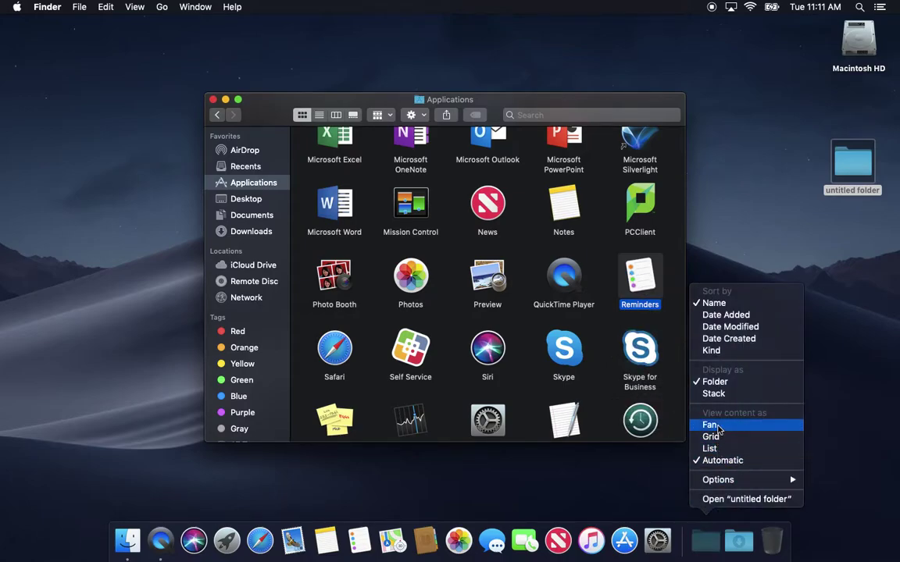
left_click(714, 393)
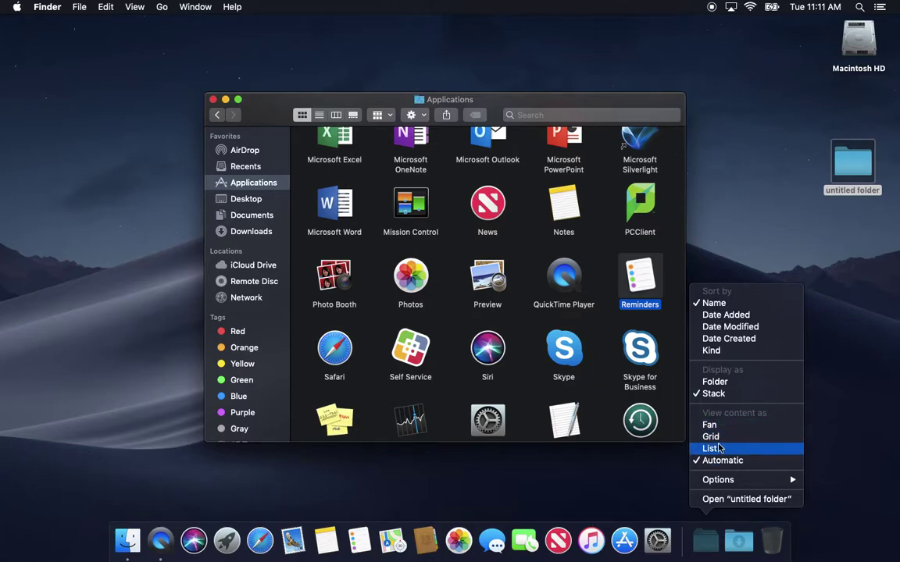
Set the Dock's untitled folder to view its content as a grid, and look at its subfolders in that layout
left_click(711, 437)
right_click(703, 541)
left_click(701, 542)
left_click(703, 541)
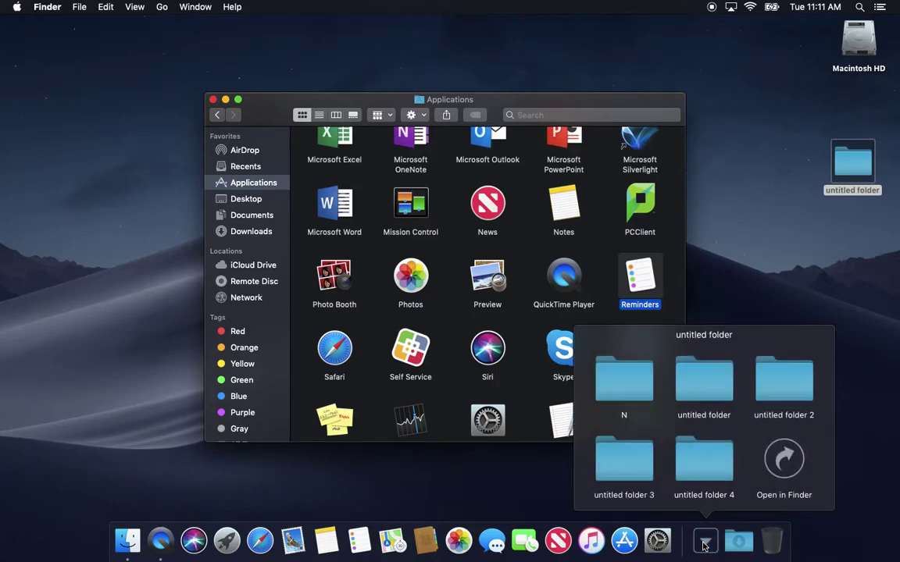
left_click(706, 542)
Set the Dock's untitled folder to view its content as a list, and look inside its nested untitled folder
right_click(705, 544)
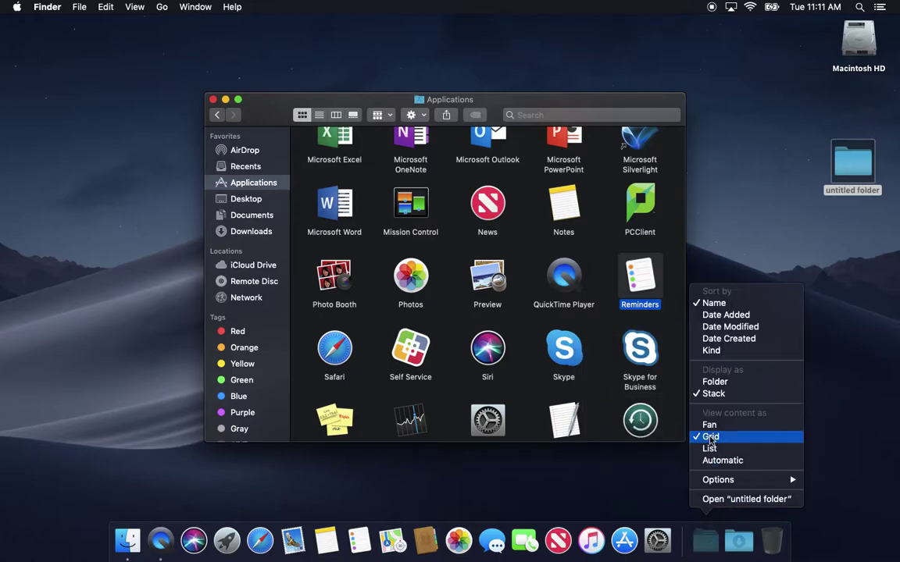
left_click(709, 462)
left_click(705, 541)
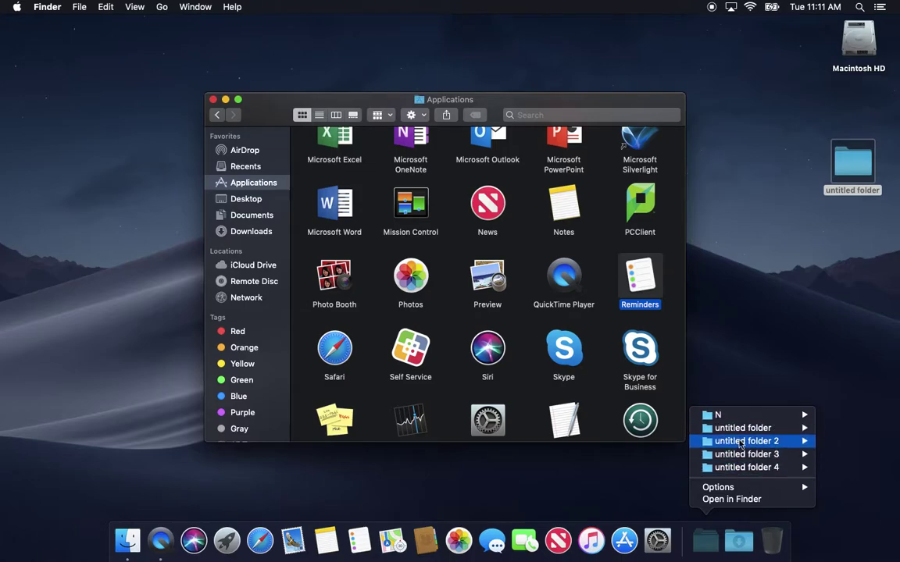
mouse_move(725, 432)
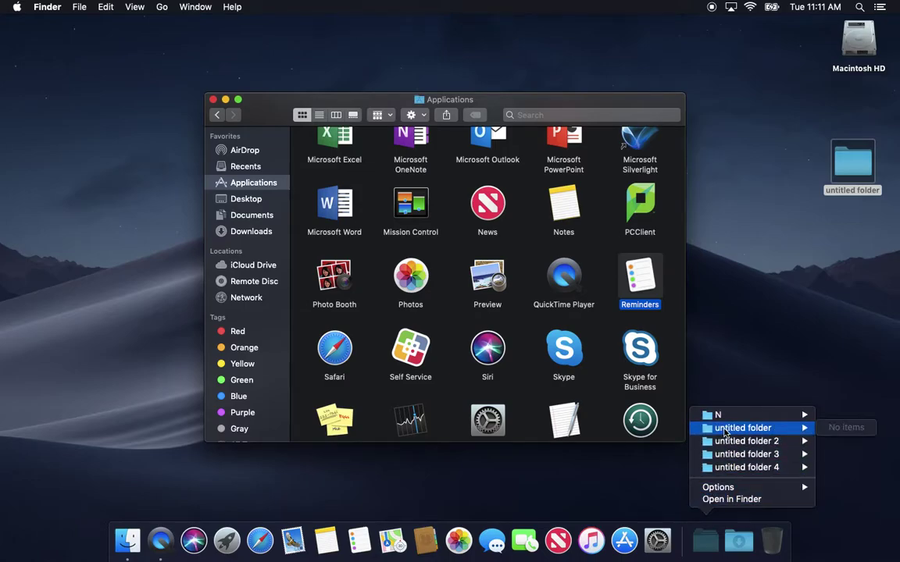
left_click(706, 541)
Set the content view of the Dock's untitled folder to Automatic and check how its subfolders are shown
right_click(705, 541)
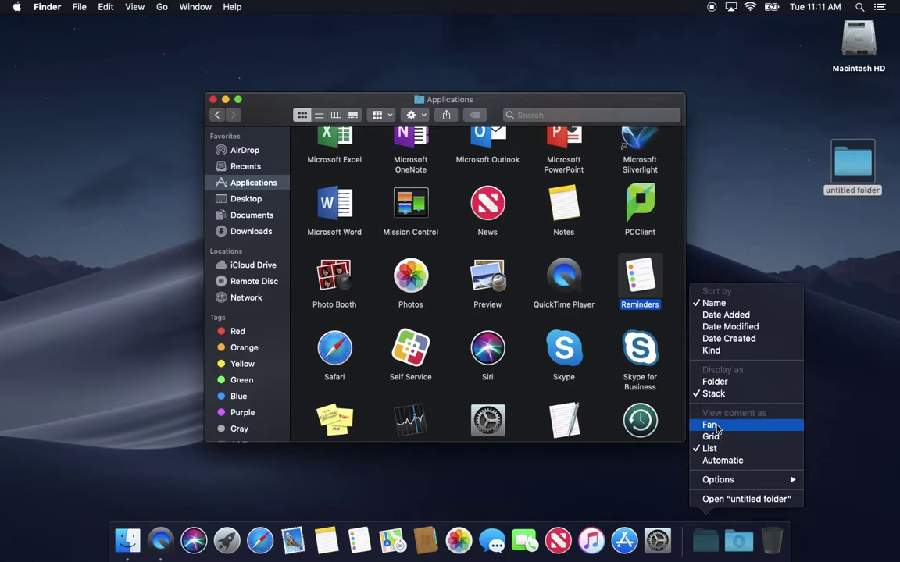
left_click(723, 461)
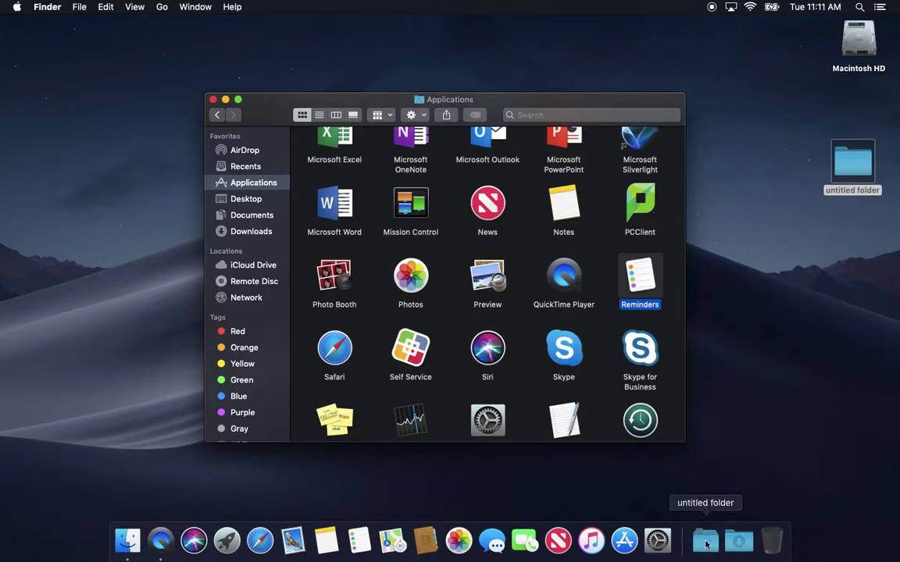
left_click(705, 541)
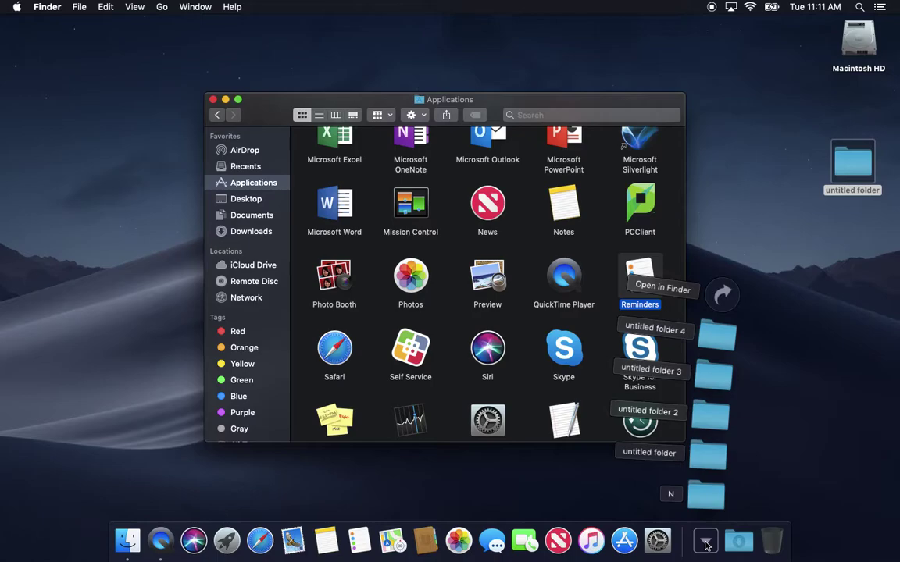
left_click(705, 542)
right_click(706, 542)
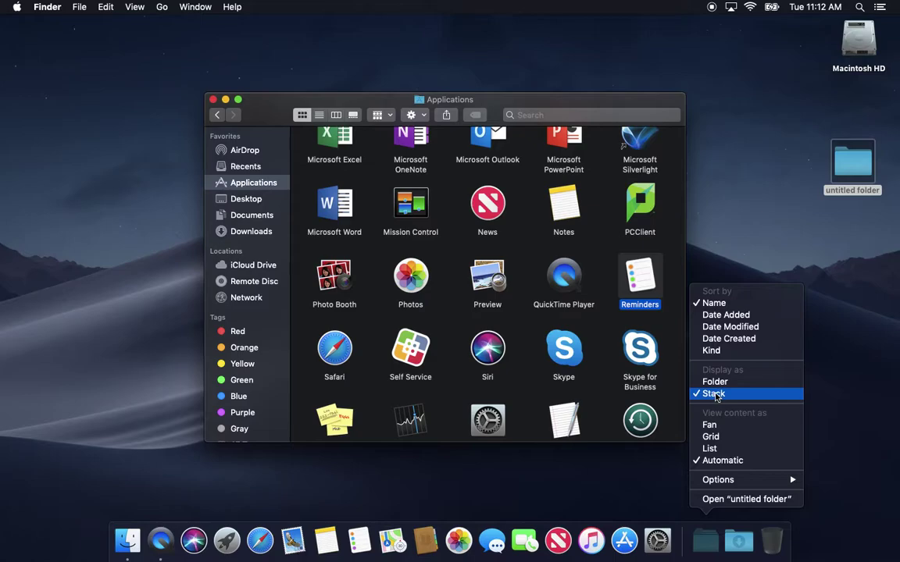
left_click(660, 506)
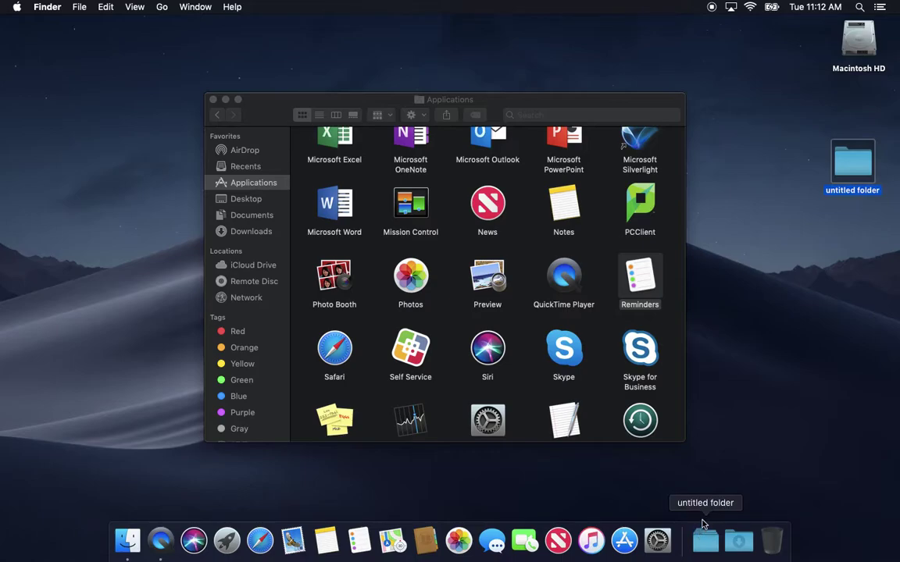
Show the Dock untitled folder's subfolders once more, and set it to display as a folder
left_click(705, 541)
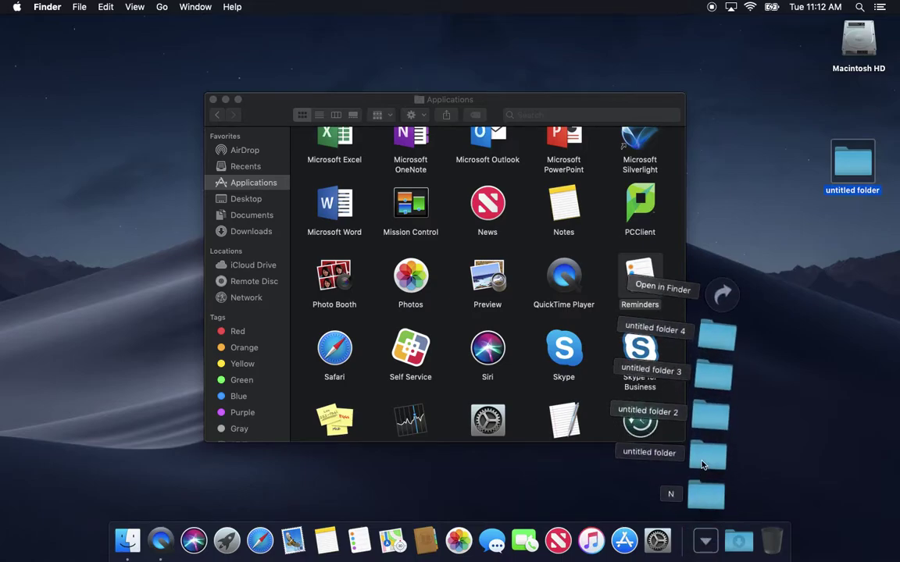
left_click(703, 542)
right_click(703, 544)
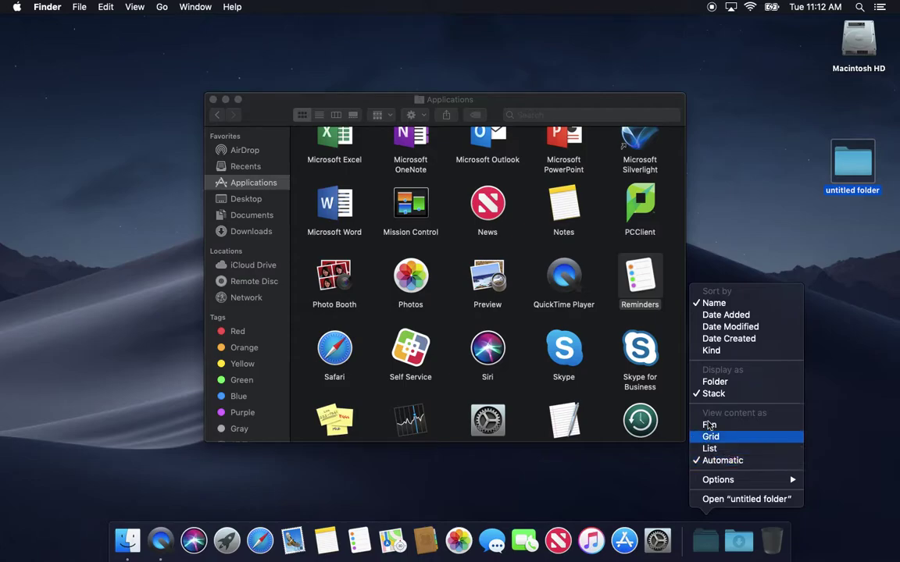
left_click(715, 382)
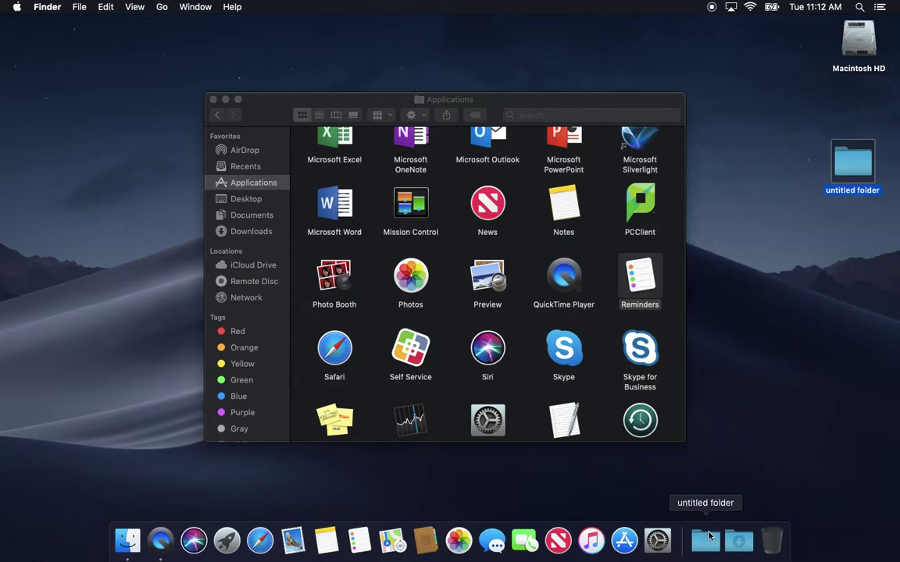
right_click(706, 539)
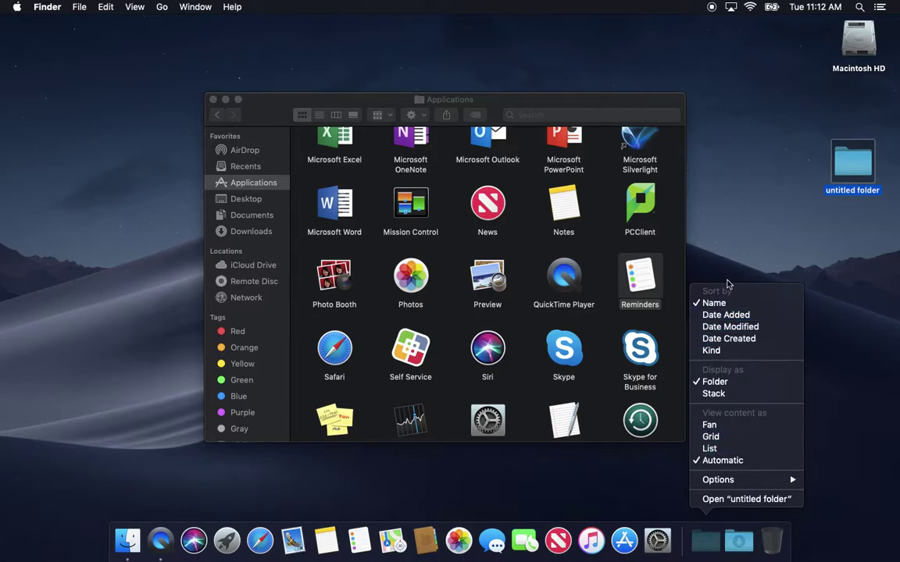
left_click(737, 221)
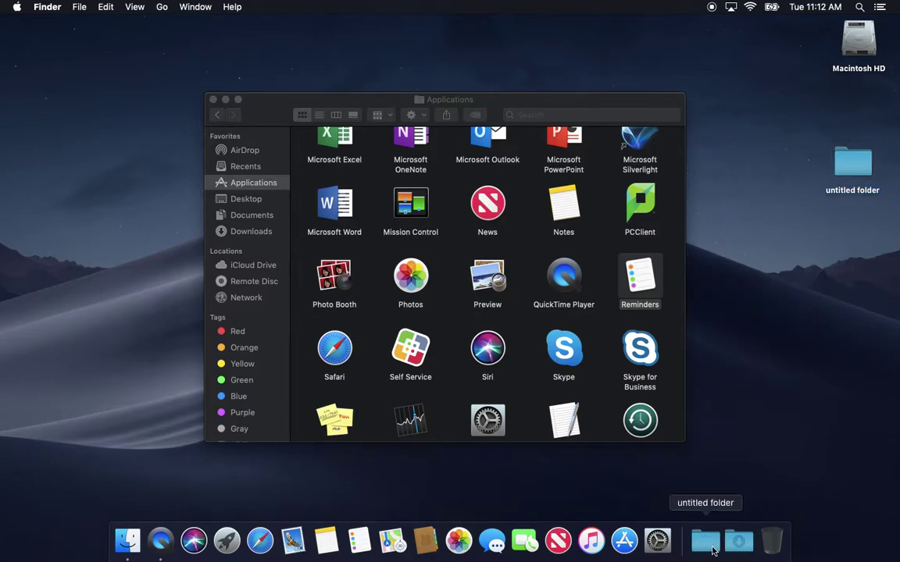
Go up to Macintosh HD and add its Applications folder to the Dock between the divider and the untitled folder
left_click(435, 99, "super")
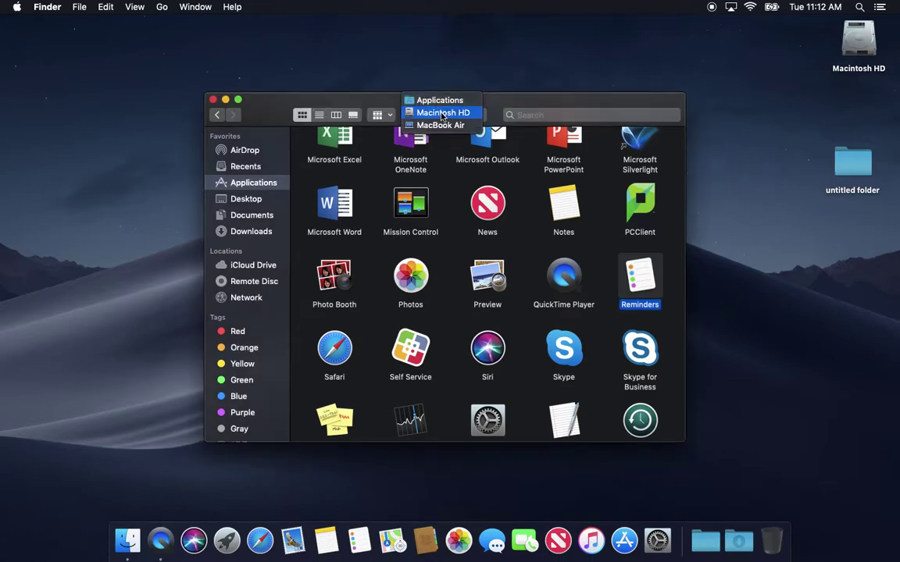
left_click(442, 113)
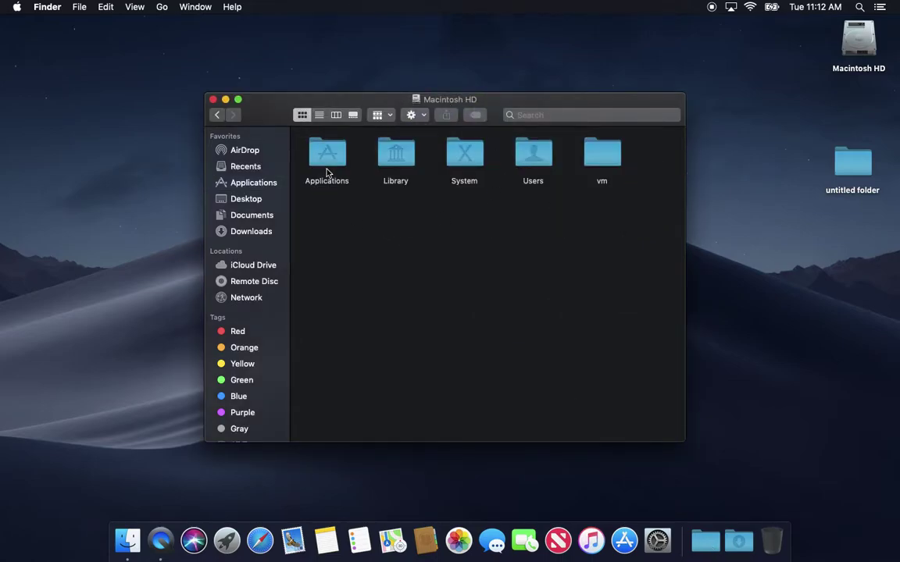
left_click_drag(327, 172, 689, 535)
Set the Dock's Applications folder to display as a folder and view its content as a grid
right_click(689, 536)
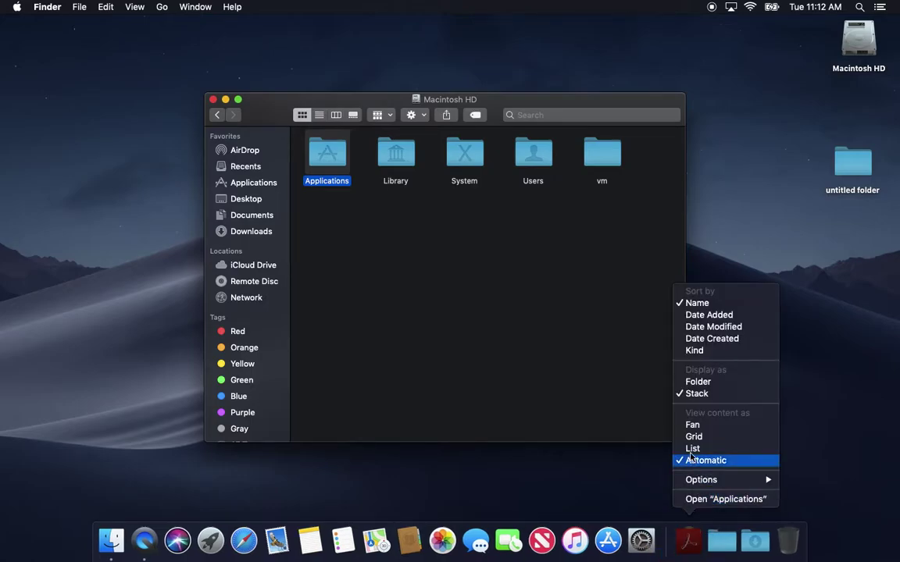
left_click(698, 381)
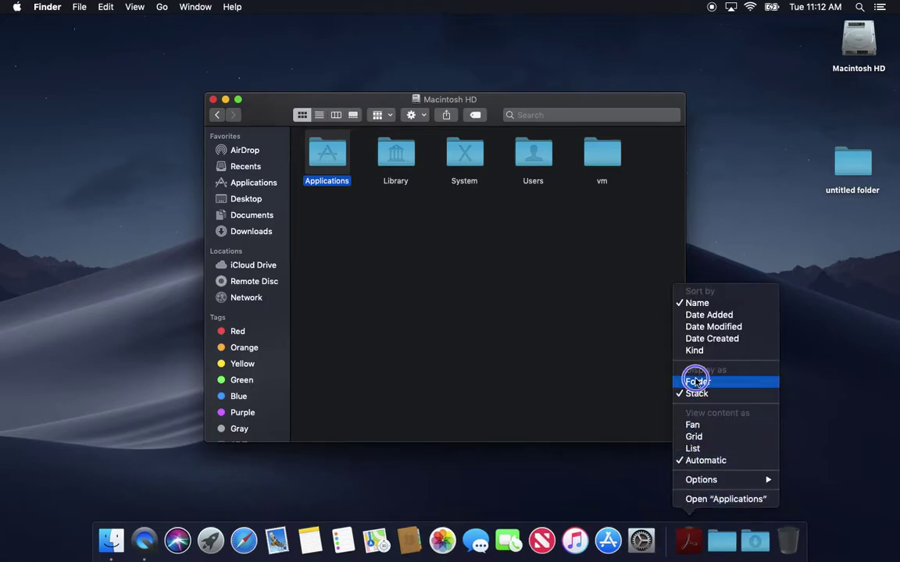
right_click(688, 538)
left_click(695, 437)
Browse all the apps in the Dock's Applications folder, and view the installed apps in Launchpad for comparison
left_click(687, 541)
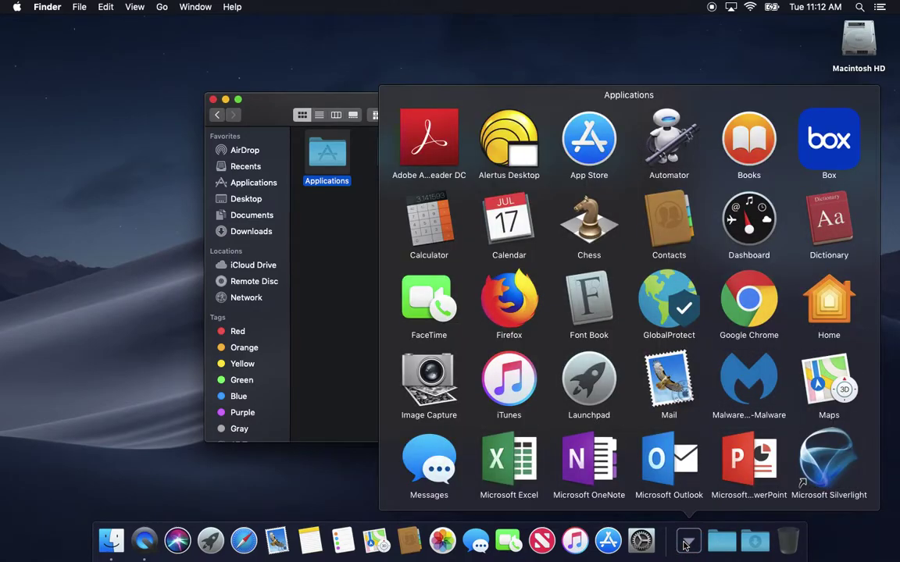
scroll(641, 461, "down", 5)
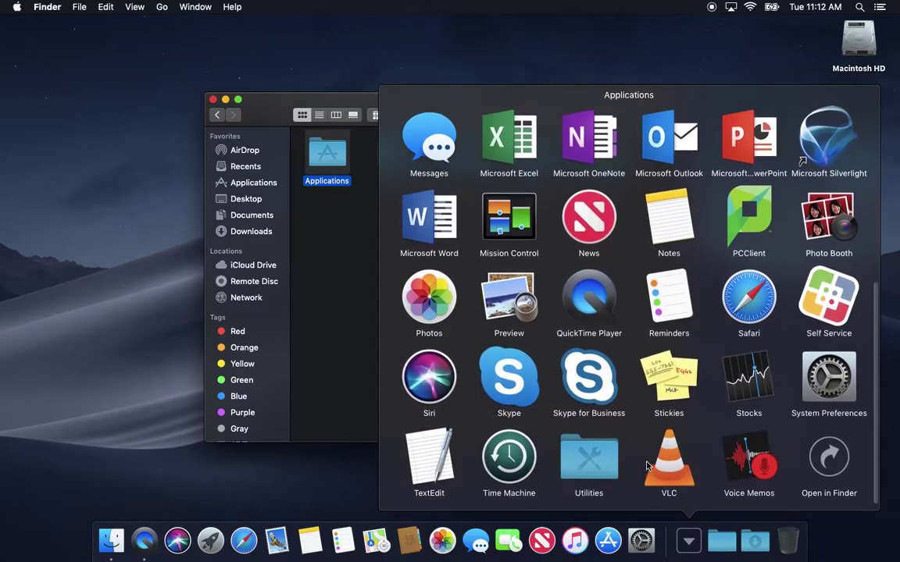
scroll(646, 467, "up", 5)
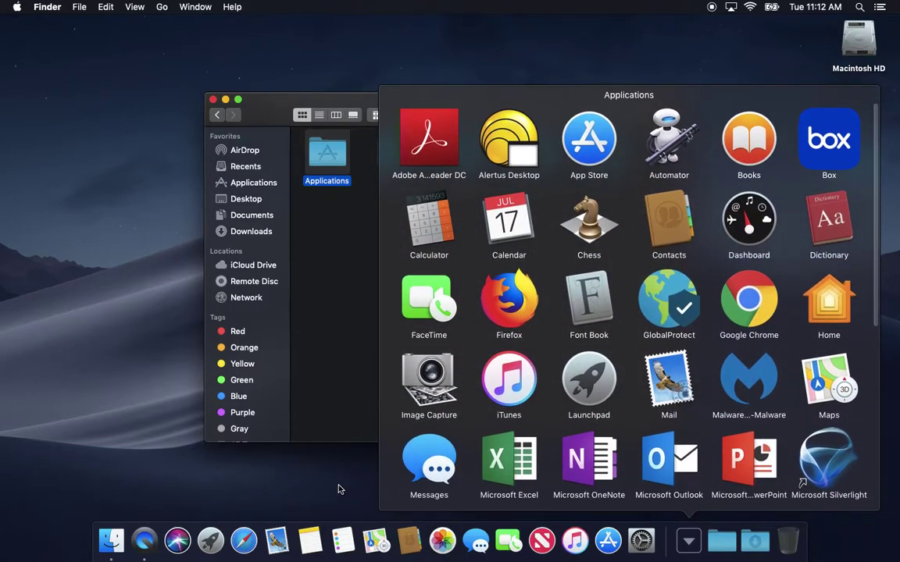
left_click(306, 439)
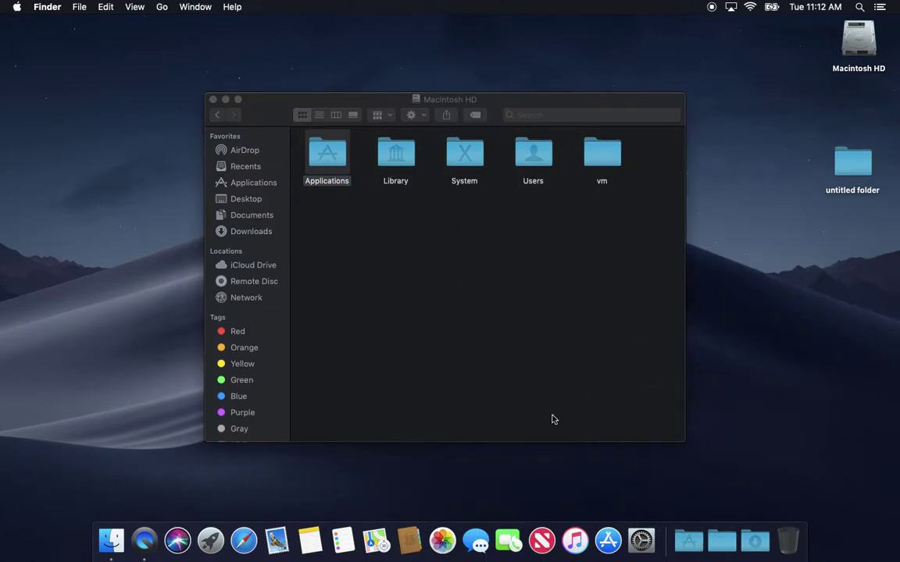
left_click(211, 541)
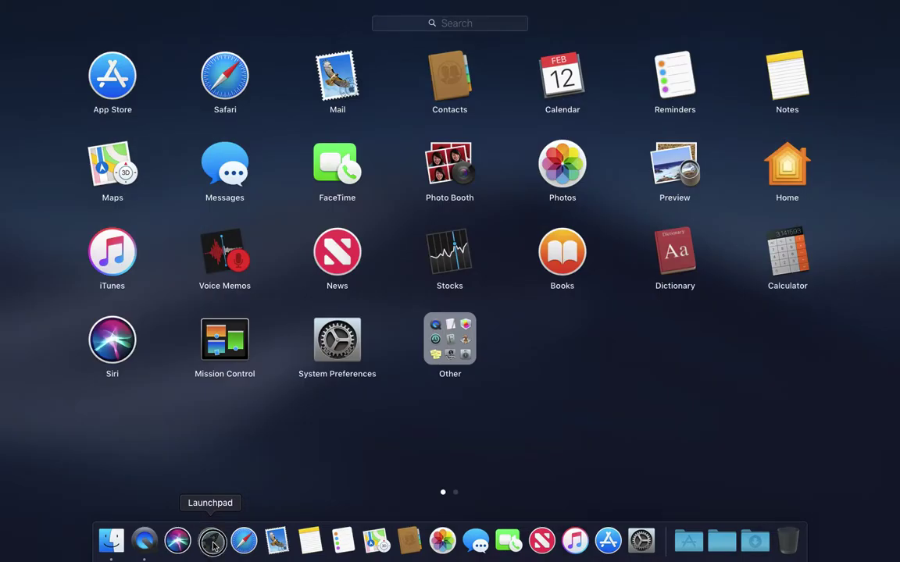
left_click(211, 541)
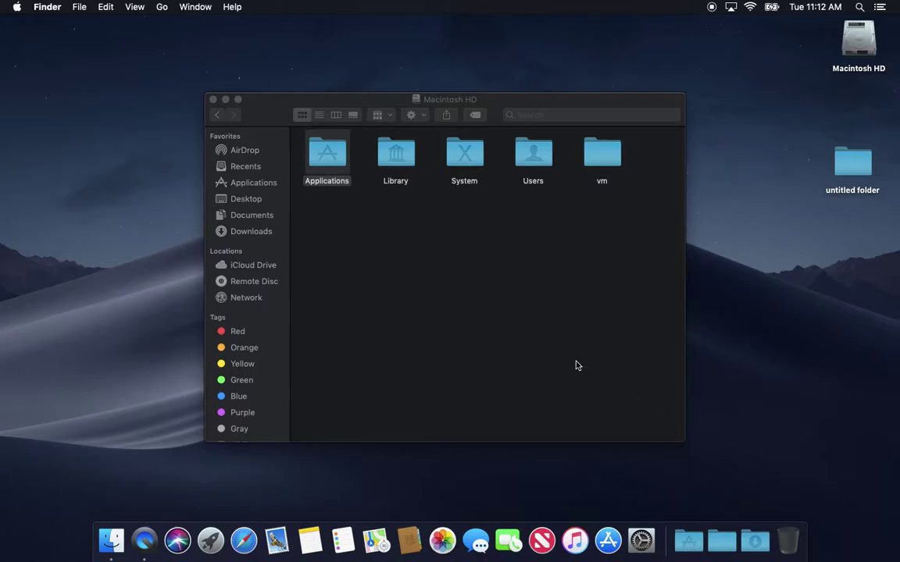
Close the Macintosh HD window, and check the contents of the Trash from the Dock before closing its window
left_click(476, 302)
key("super+2")
key("super+w")
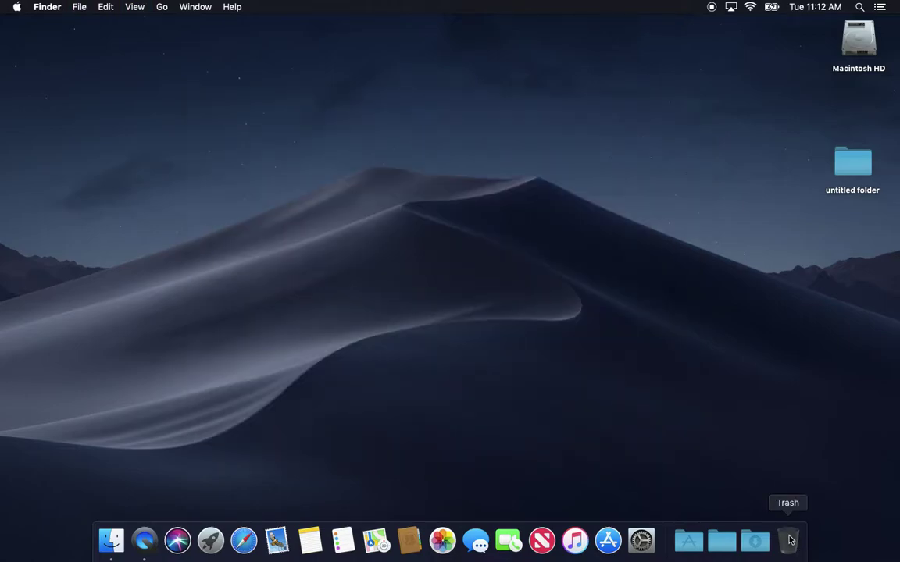
left_click(789, 539)
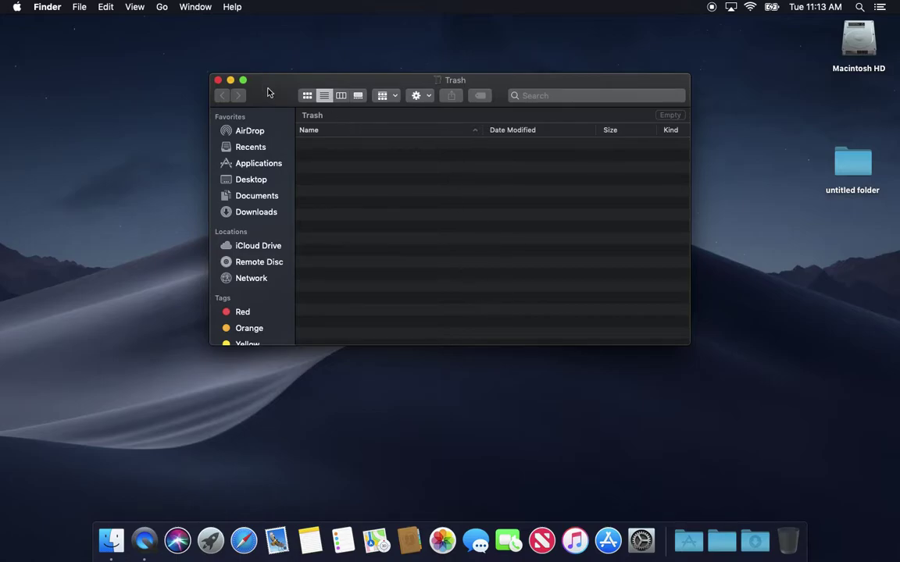
key("super+w")
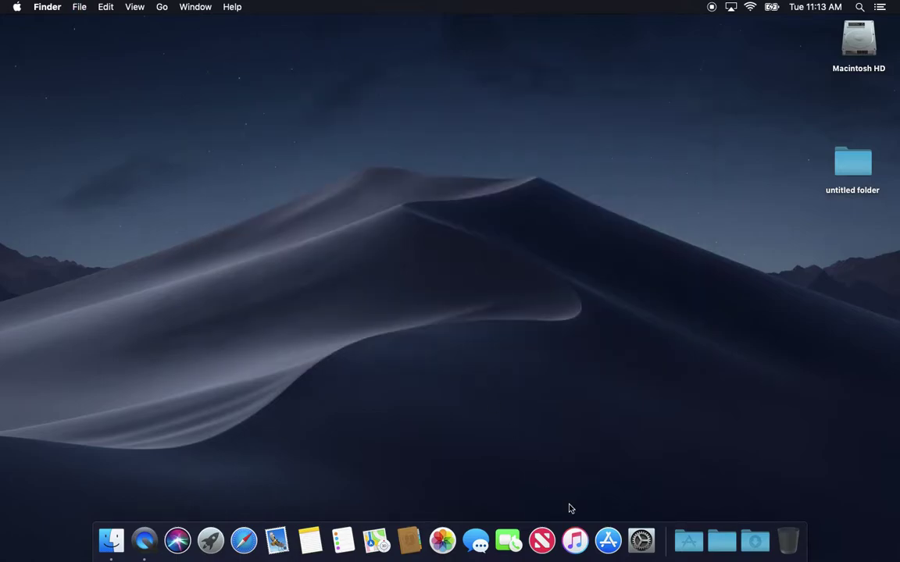
Open a new Finder window from the Dock
left_click(110, 541)
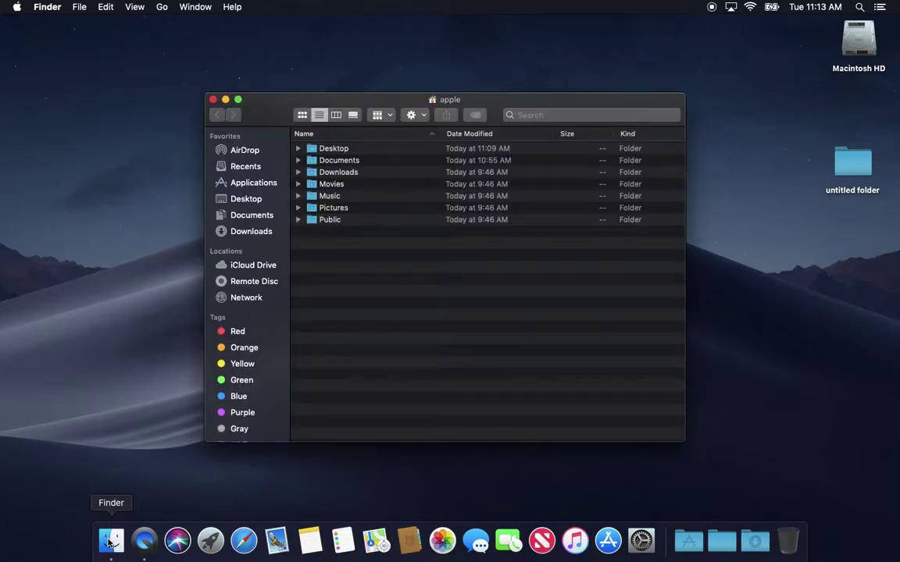
Close the Finder window, launch Safari from the Dock and close its window while leaving Safari running
left_click(212, 100)
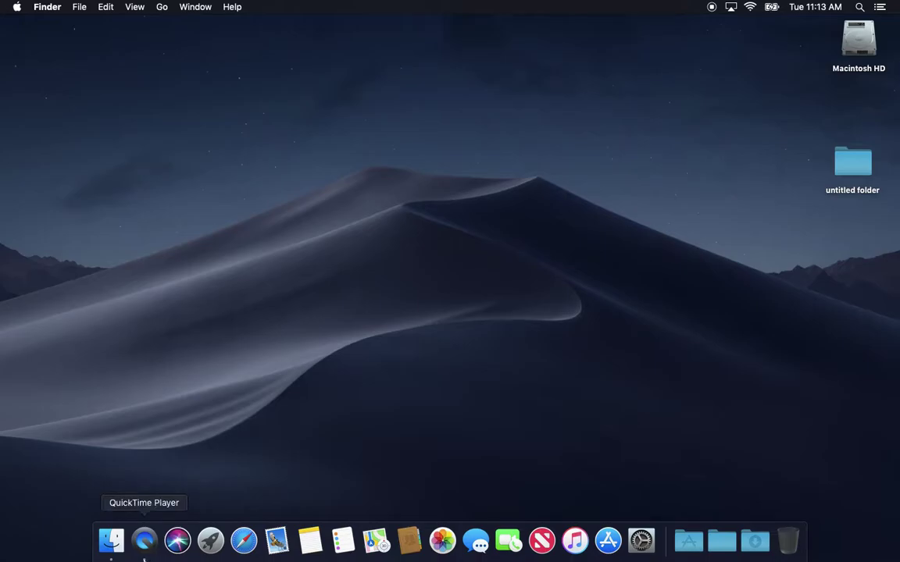
left_click(244, 540)
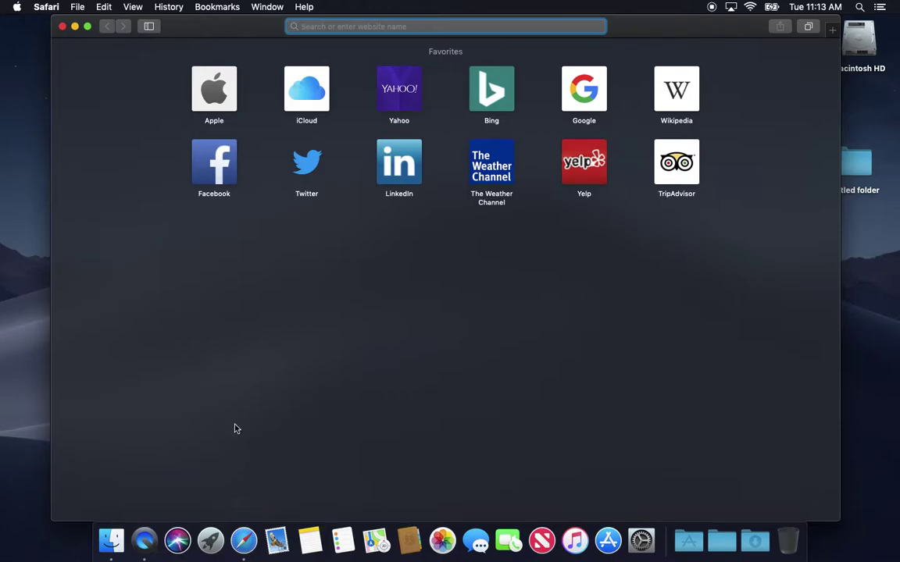
left_click(62, 27)
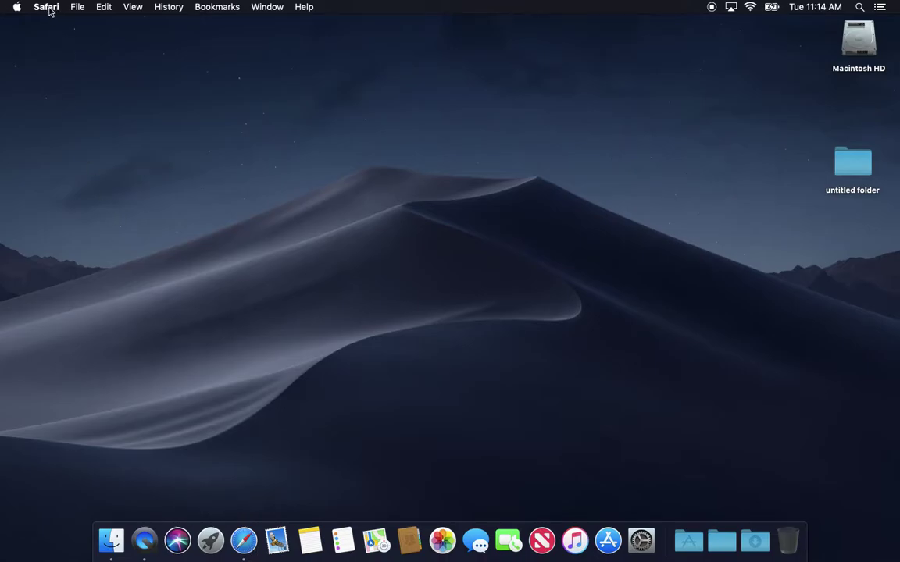
left_click(129, 90)
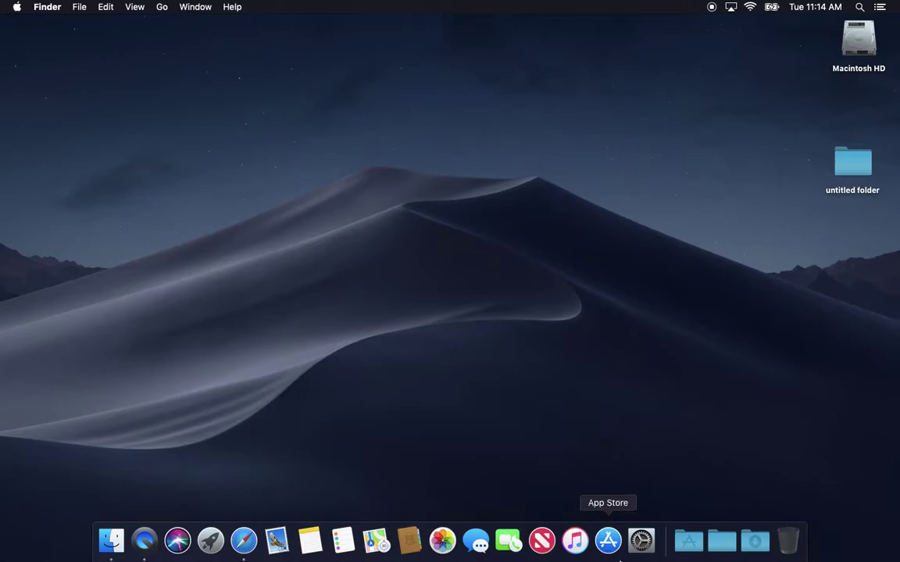
Reopen a Safari window from the Dock, and quit Safari completely
left_click(244, 540)
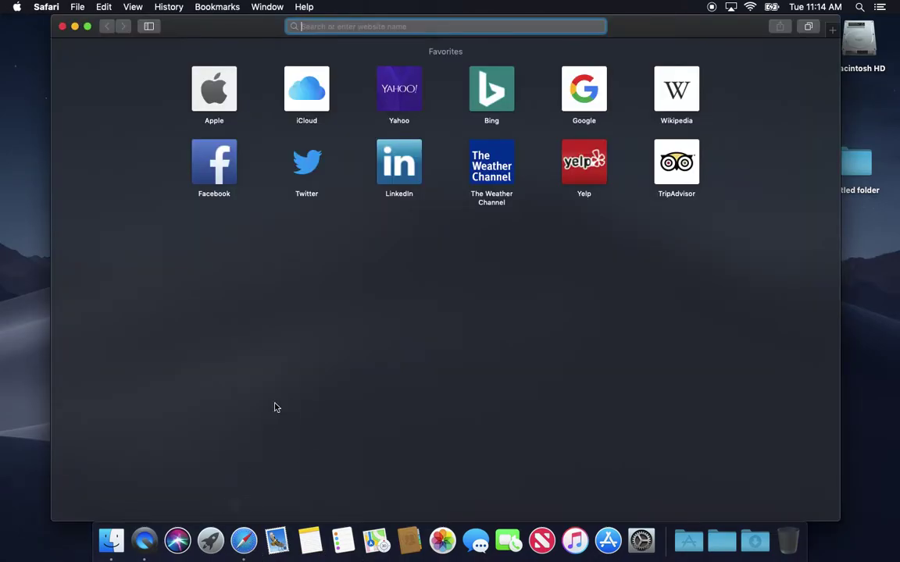
left_click(78, 7)
mouse_move(48, 5)
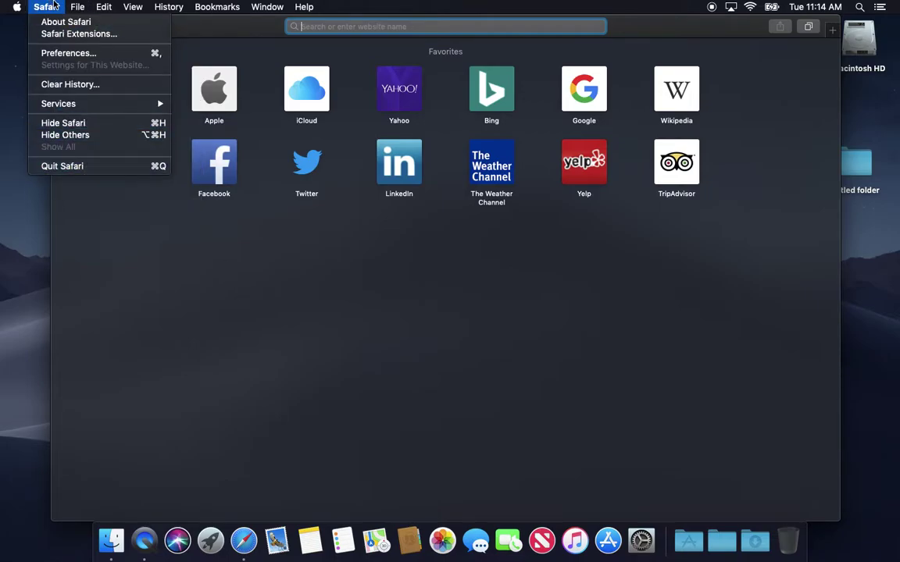
left_click(64, 166)
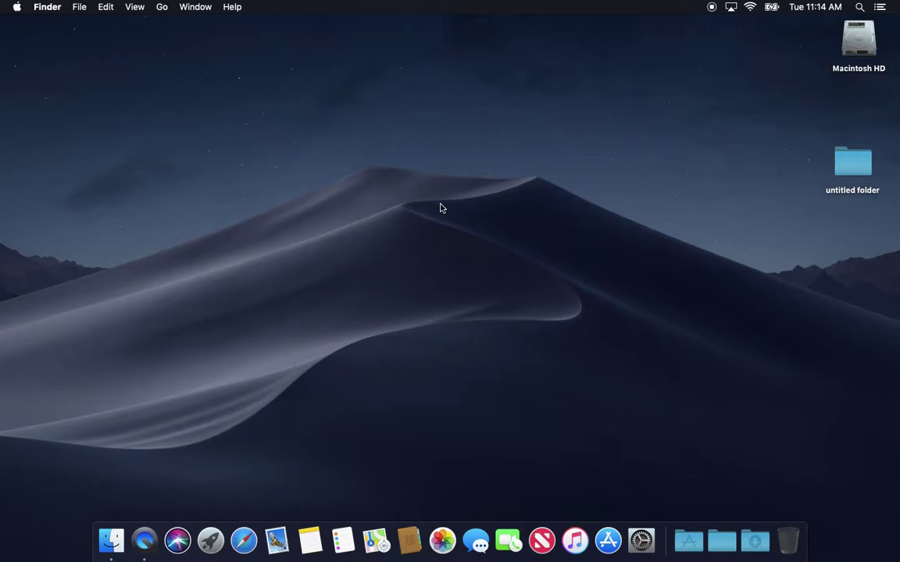
Search the web for dockutil in Safari, and open the dockutil repository on GitHub
left_click(247, 547)
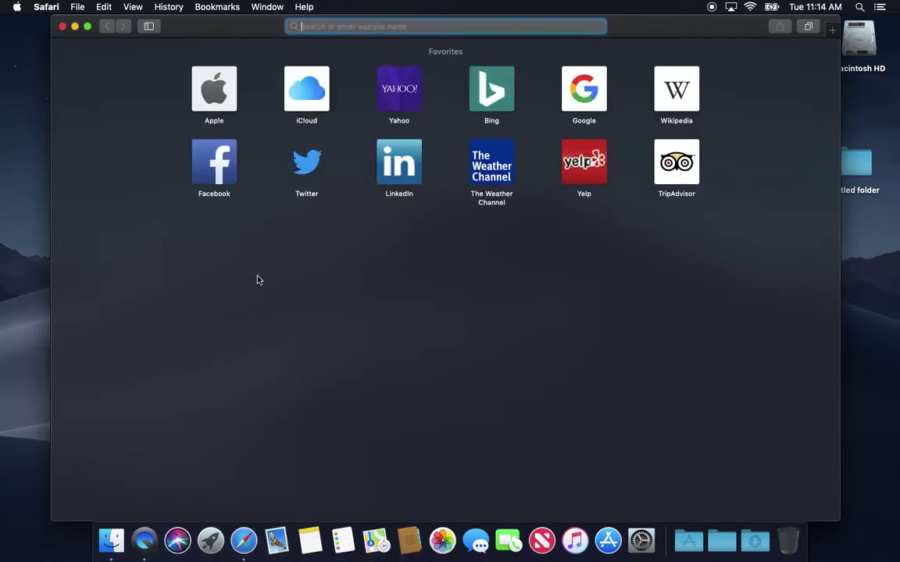
type("dockutil")
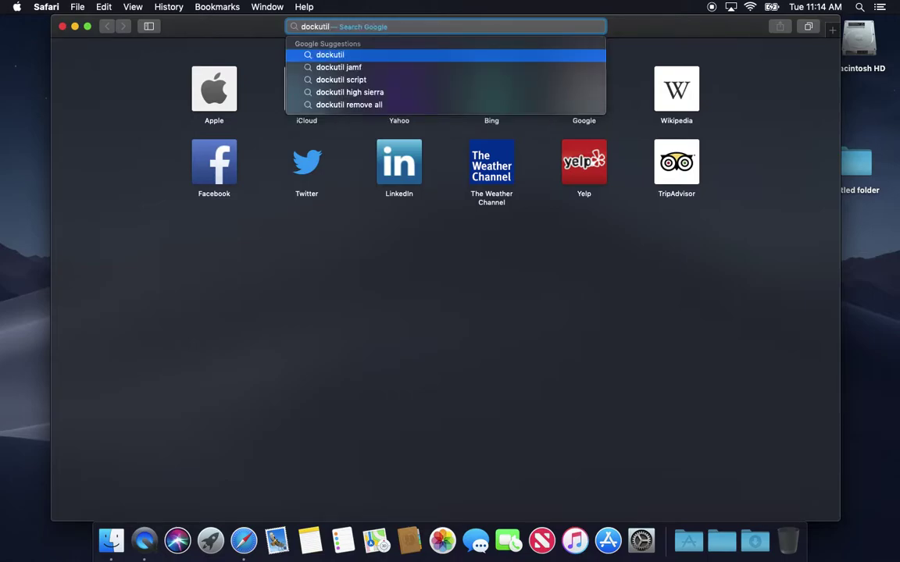
key("Return")
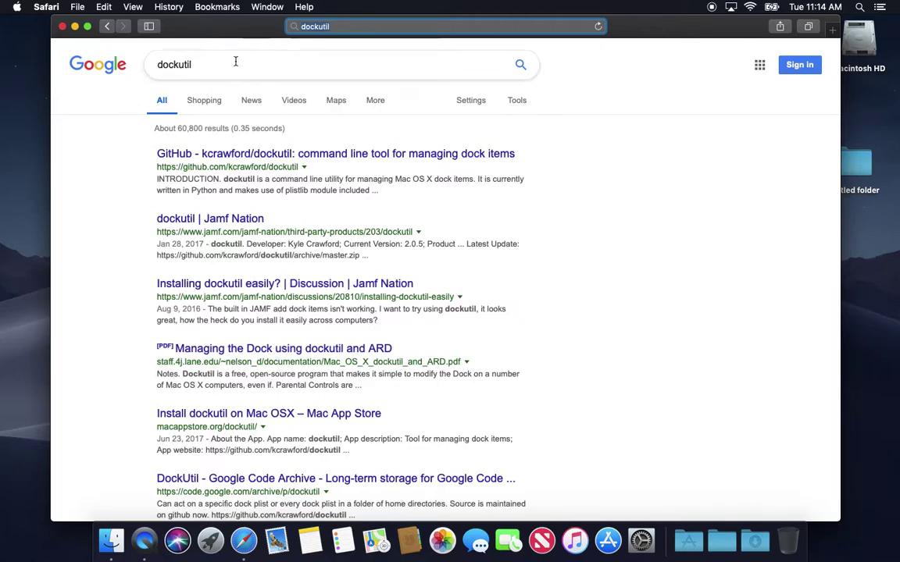
left_click(253, 154)
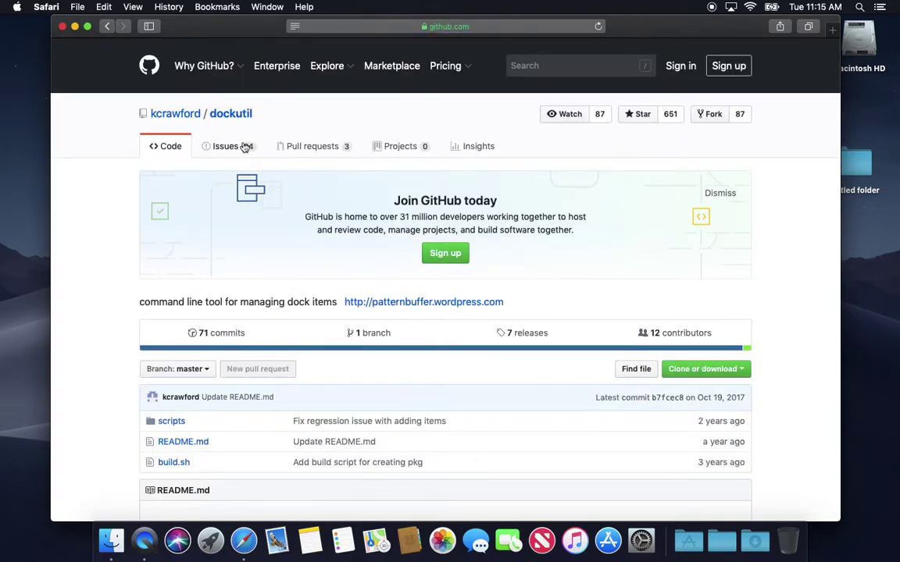
Review the dockutil README's introduction, changelog, usage options and example commands, and quit Safari
scroll(305, 240, "down", 10)
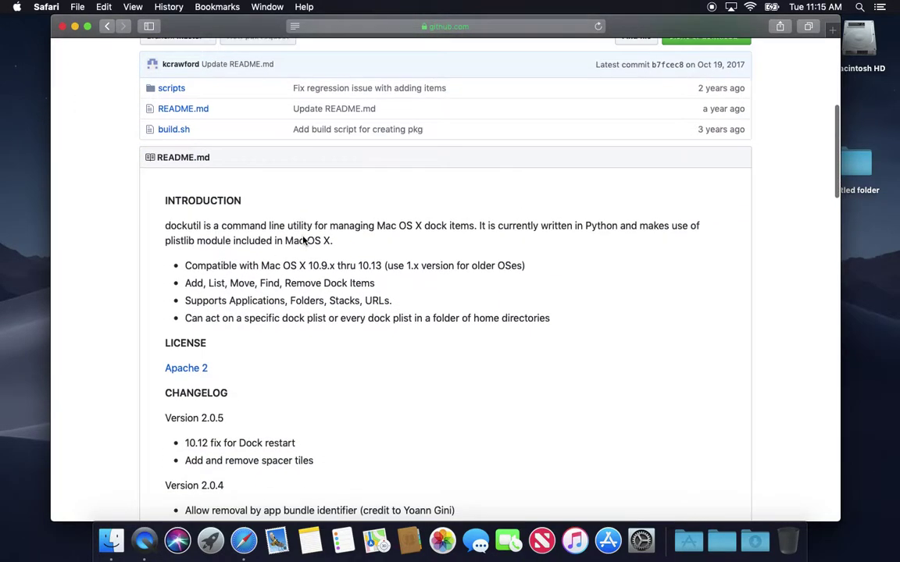
scroll(303, 236, "down", 5)
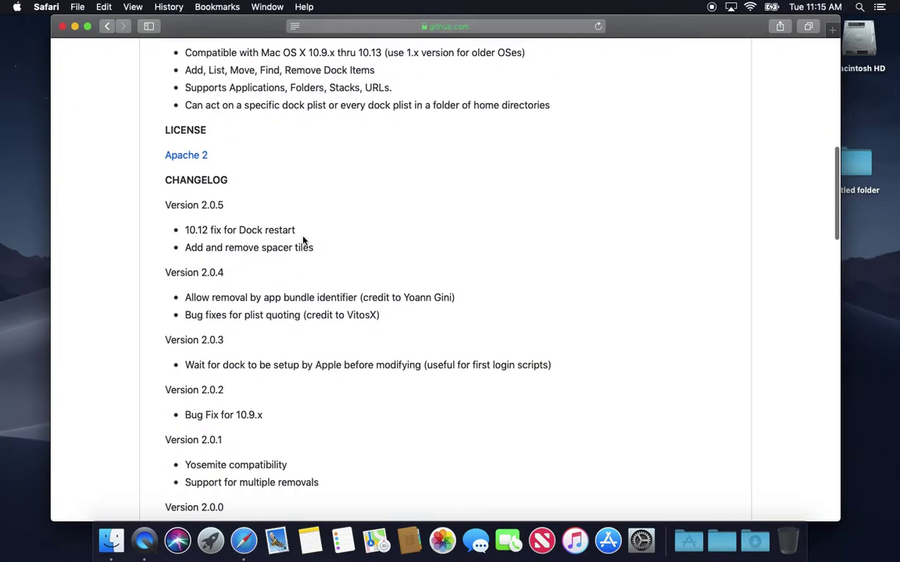
scroll(303, 240, "down", 15)
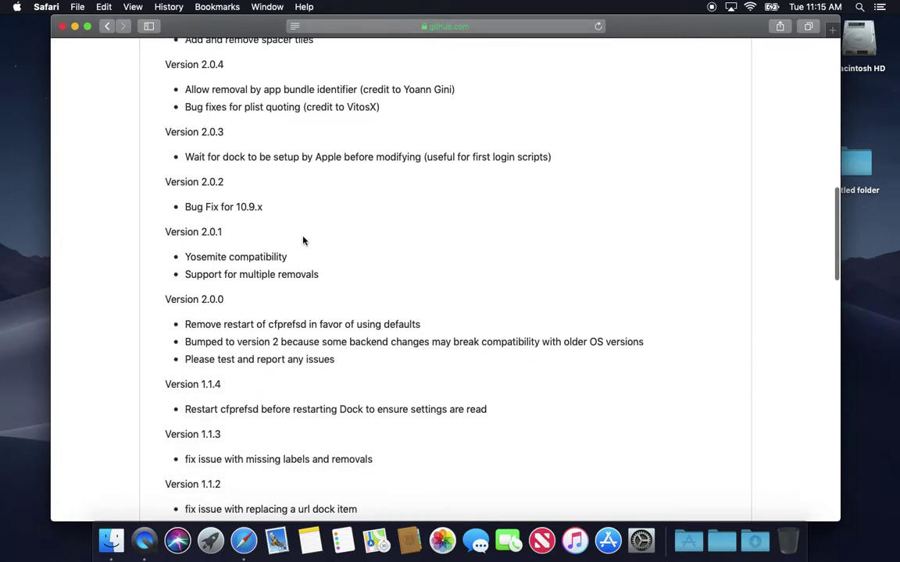
scroll(305, 241, "down", 6)
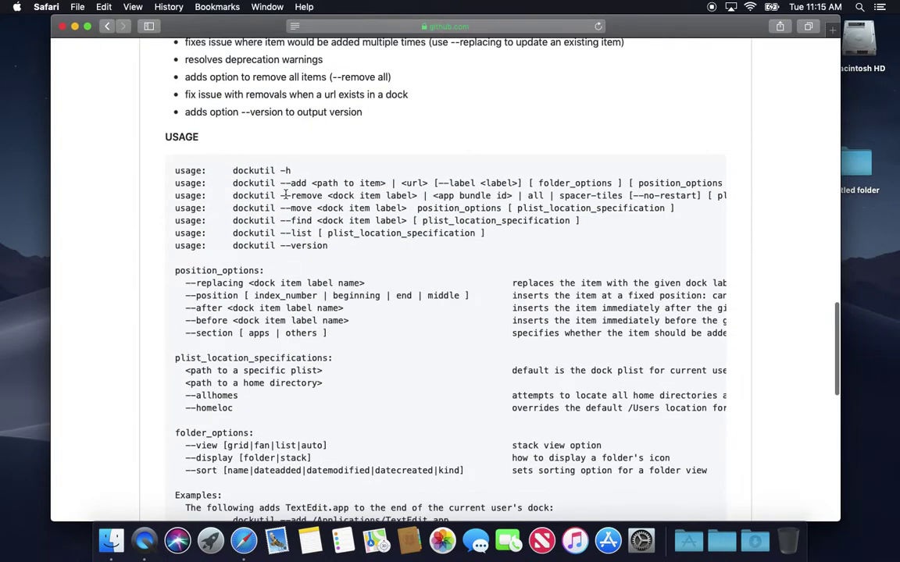
scroll(292, 325, "down", 1)
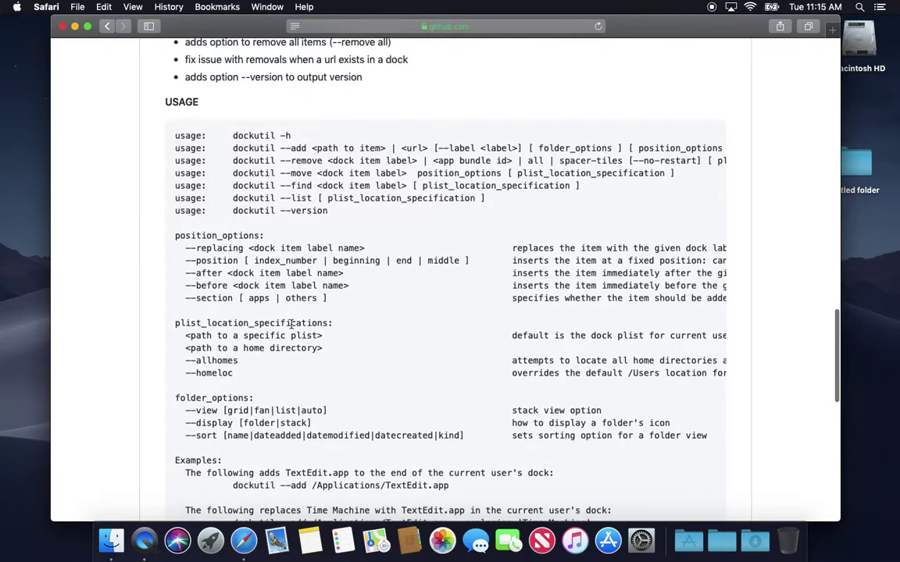
scroll(305, 296, "down", 1)
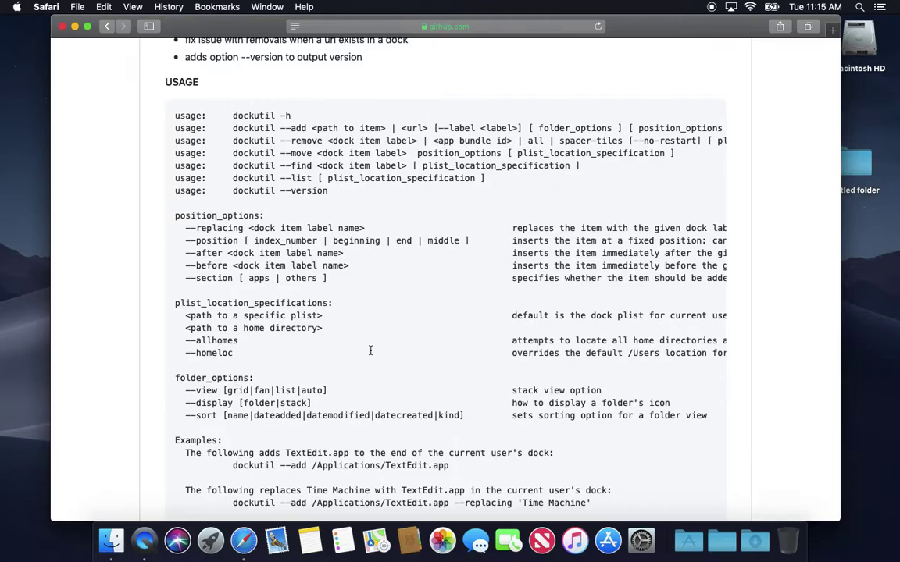
scroll(381, 390, "down", 1)
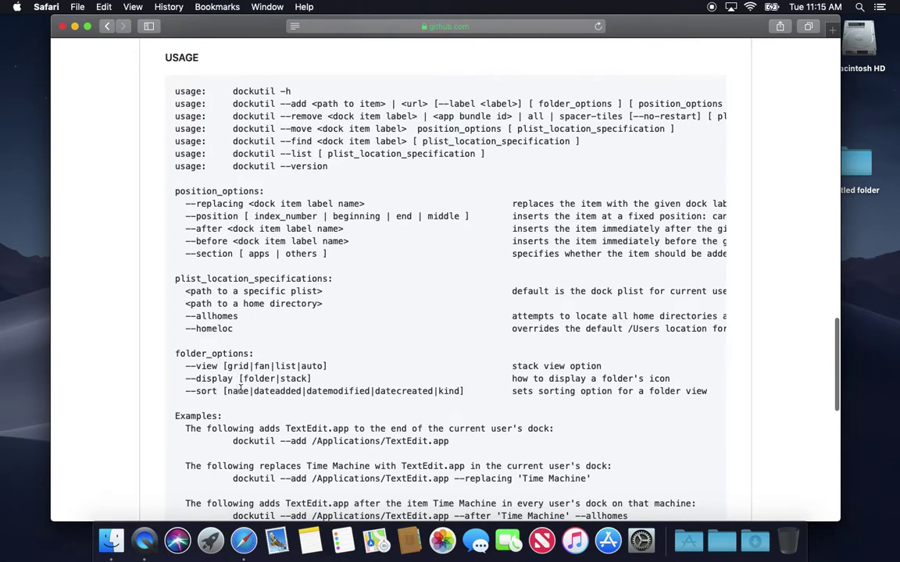
scroll(241, 388, "down", 6)
scroll(339, 435, "down", 12)
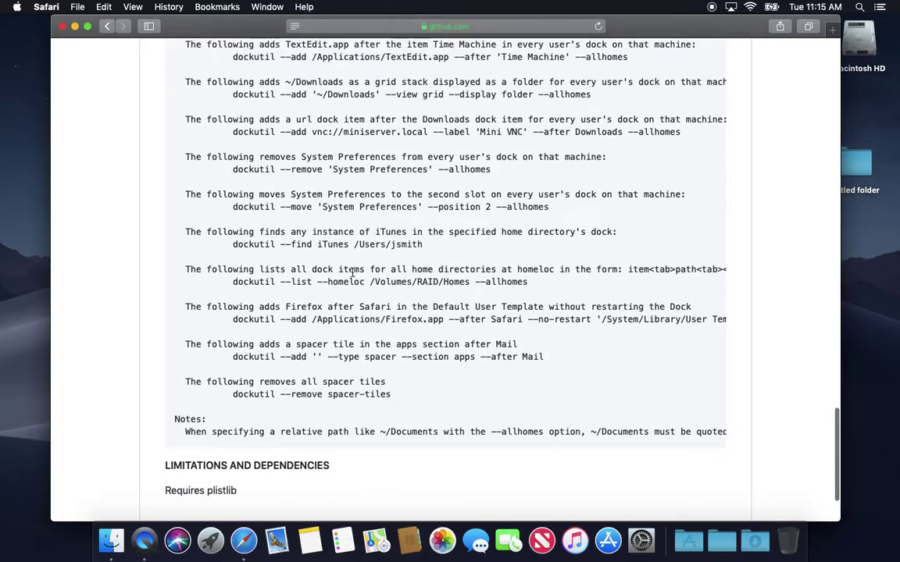
scroll(344, 285, "up", 20)
scroll(353, 272, "up", 20)
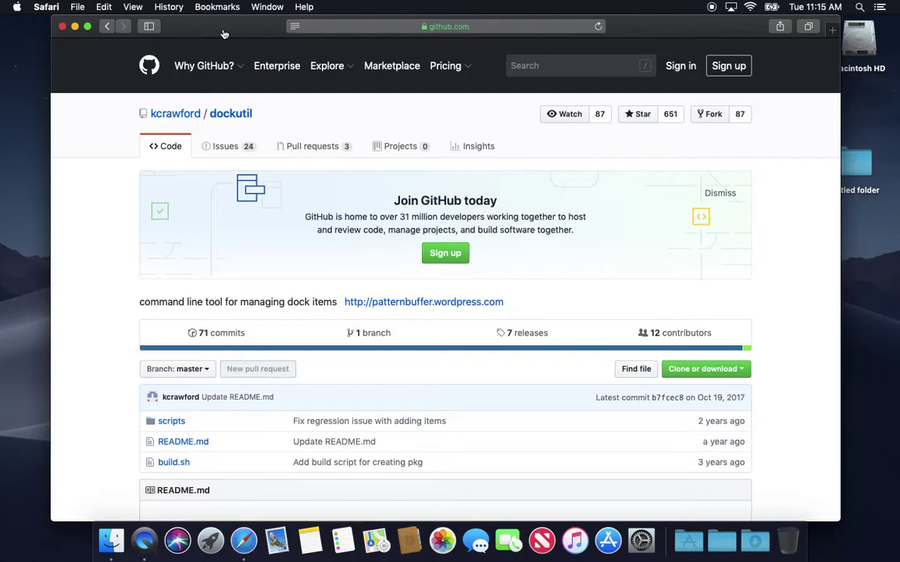
key("super+q")
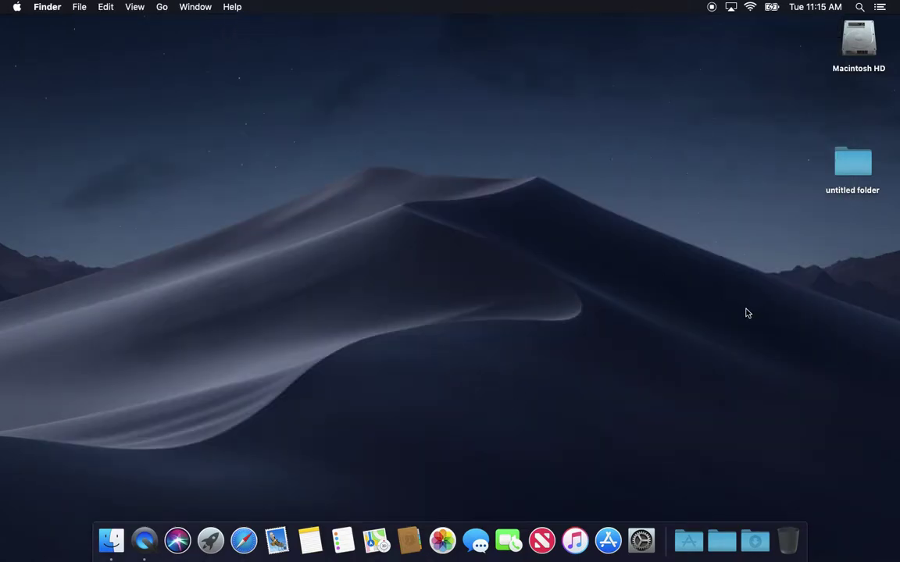
Minimize a Macintosh HD window and three Safari windows into the Dock
double_click(857, 40)
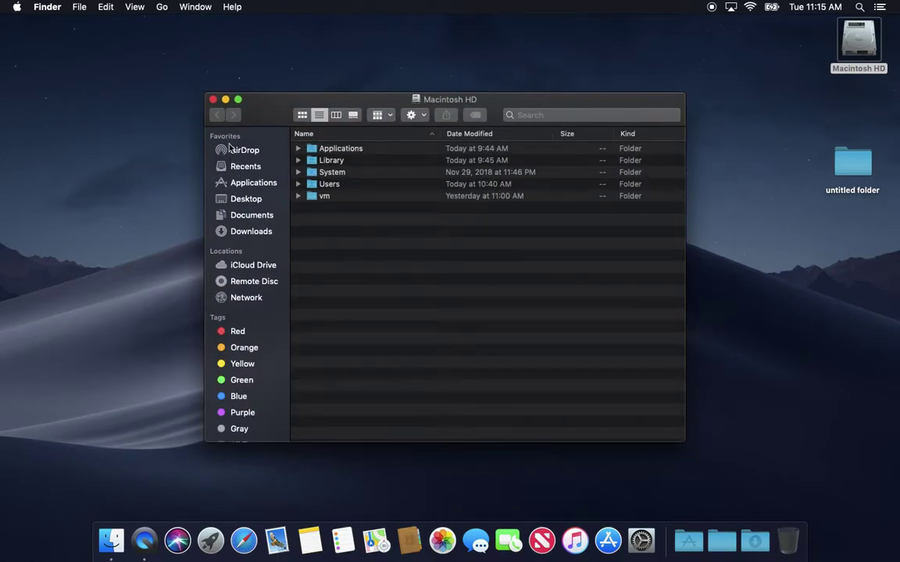
left_click(225, 100)
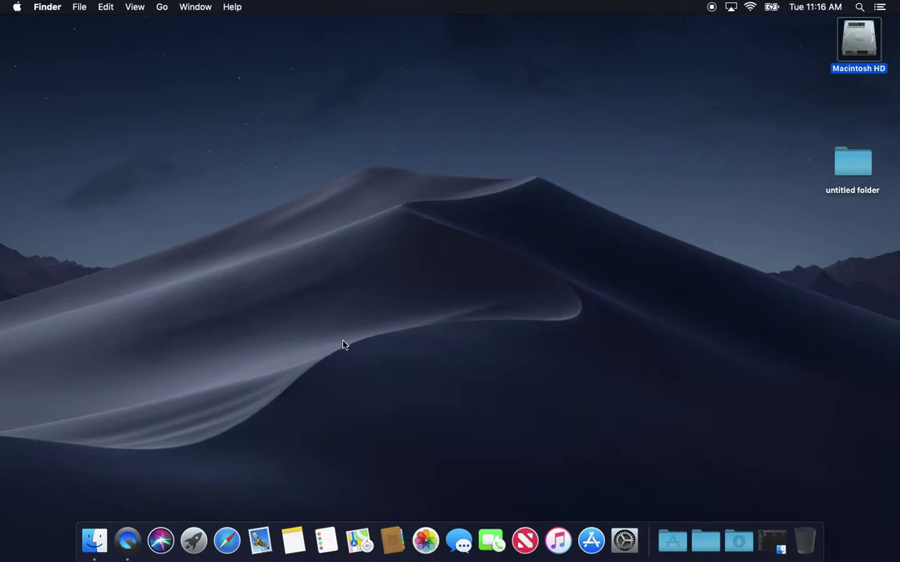
left_click(226, 541)
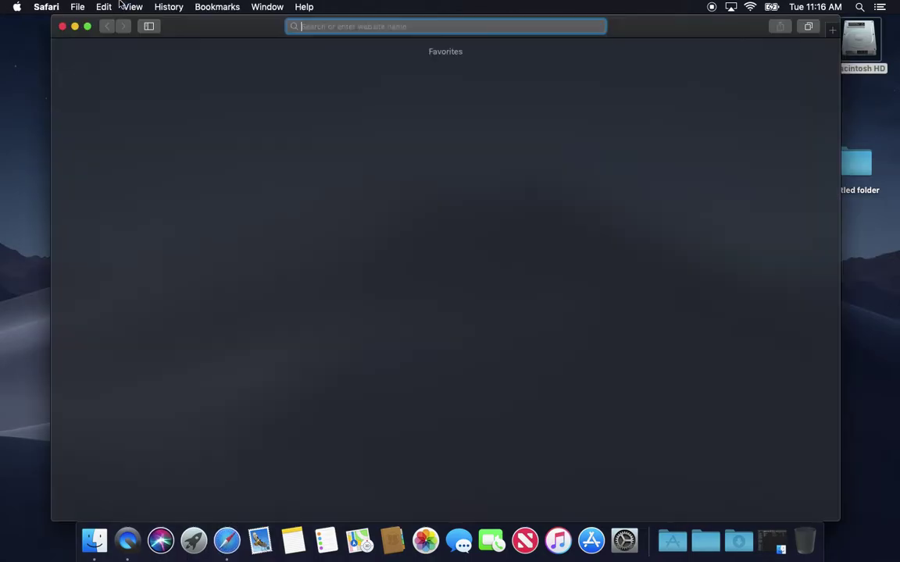
left_click(78, 6)
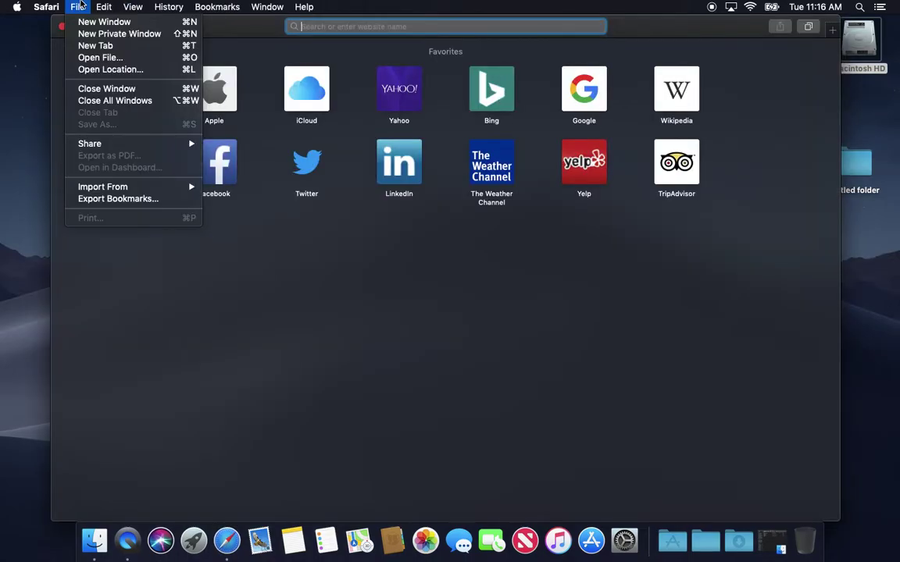
left_click(82, 6)
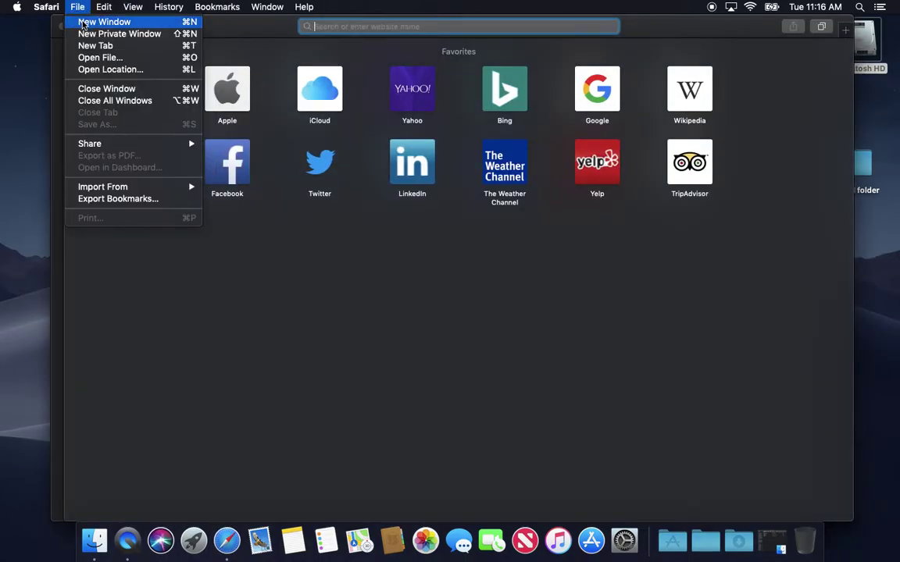
left_click(92, 22)
left_click(90, 27)
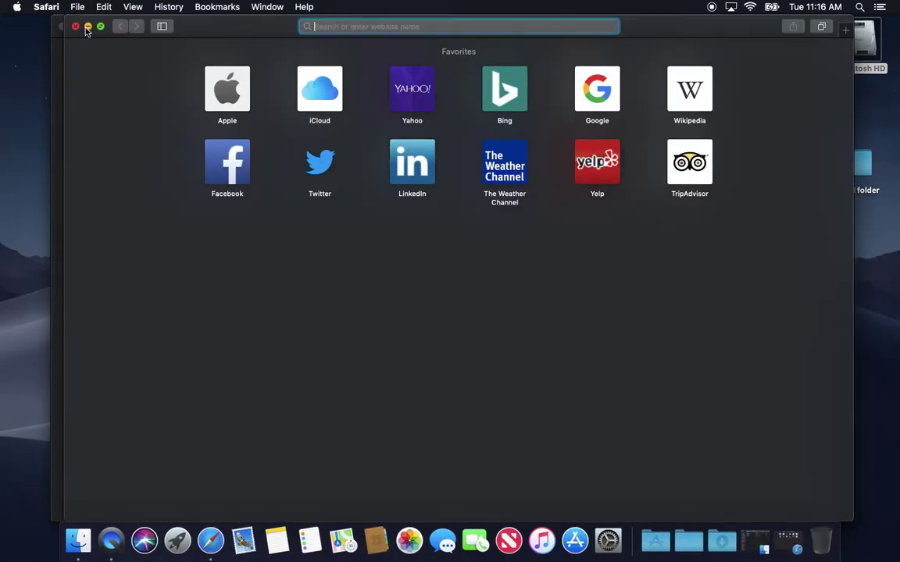
left_click(88, 27)
left_click(88, 27)
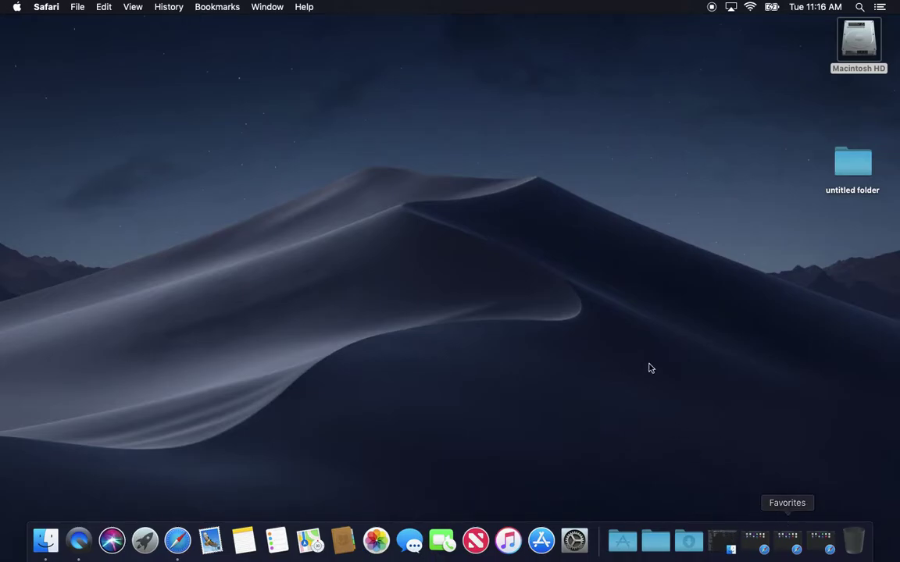
Restore the minimized windows from the Dock, and close the Macintosh HD window and Safari
left_click(820, 543)
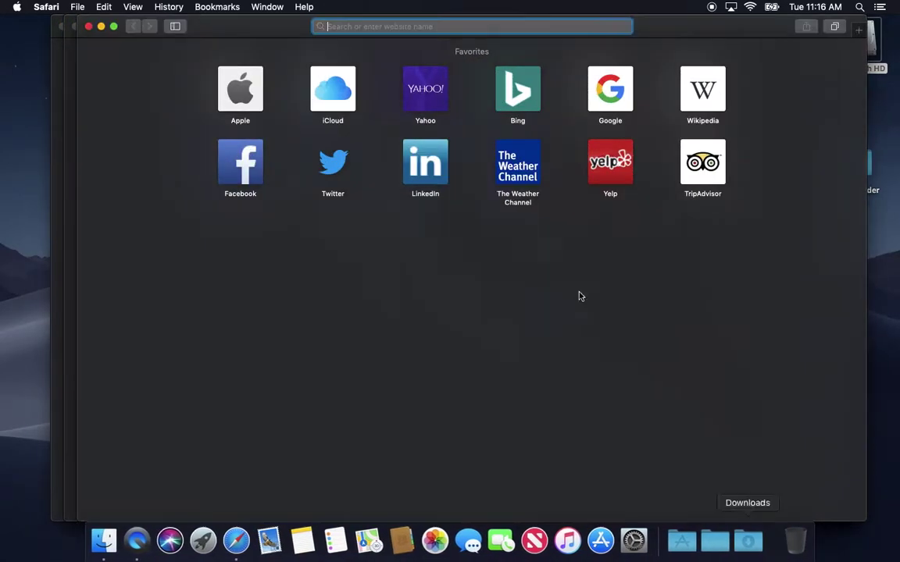
key("super+Tab")
left_click(213, 100)
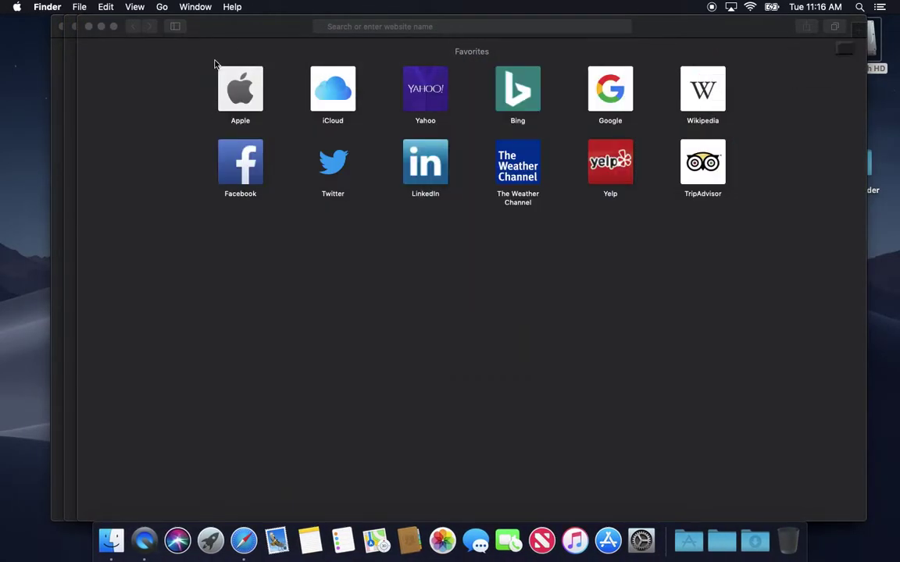
left_click(46, 6)
left_click(61, 166)
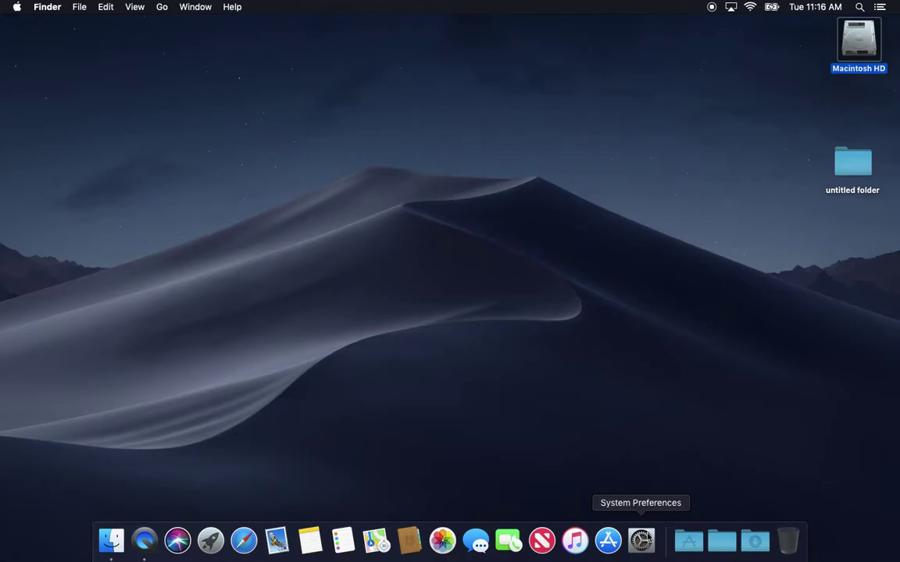
In the Dock preferences, reduce the Dock size slightly and enable magnification at a medium level
left_click(640, 539)
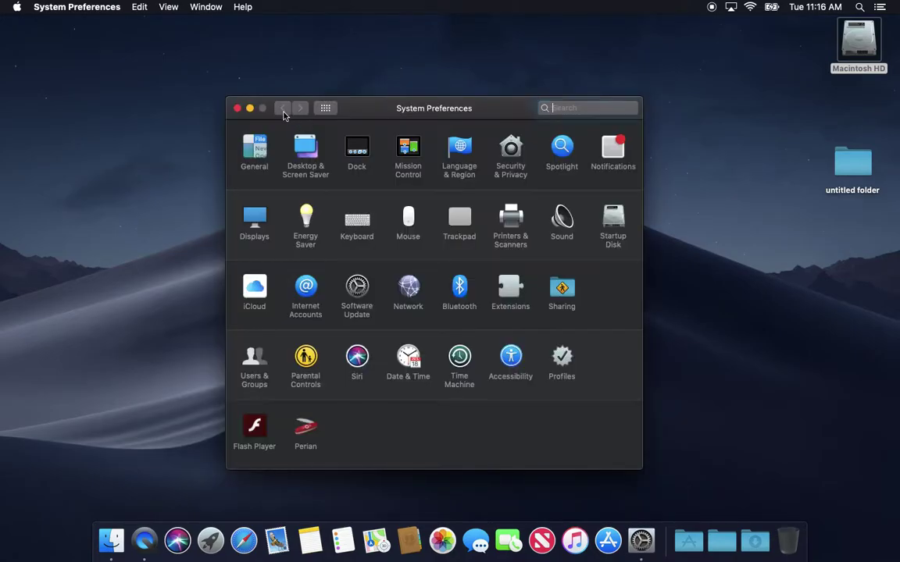
left_click(358, 149)
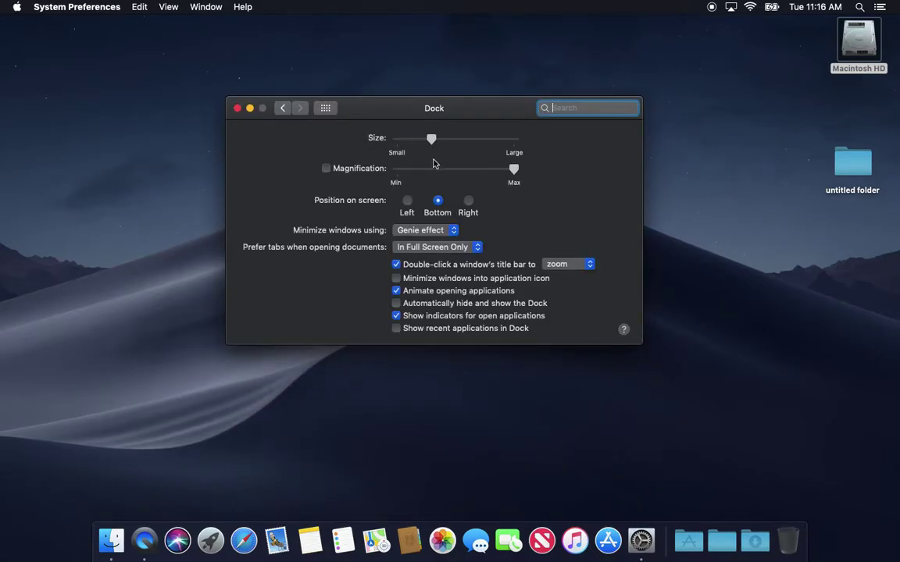
mouse_move(432, 145)
left_mouse_down()
mouse_move(496, 144)
mouse_move(386, 151)
mouse_move(423, 144)
left_mouse_up()
left_click(327, 169)
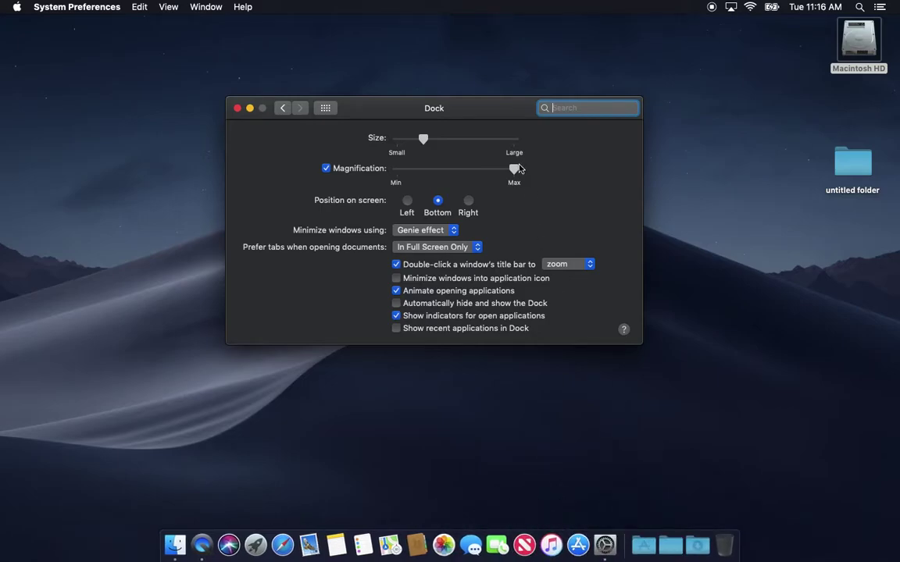
left_click_drag(519, 168, 445, 170)
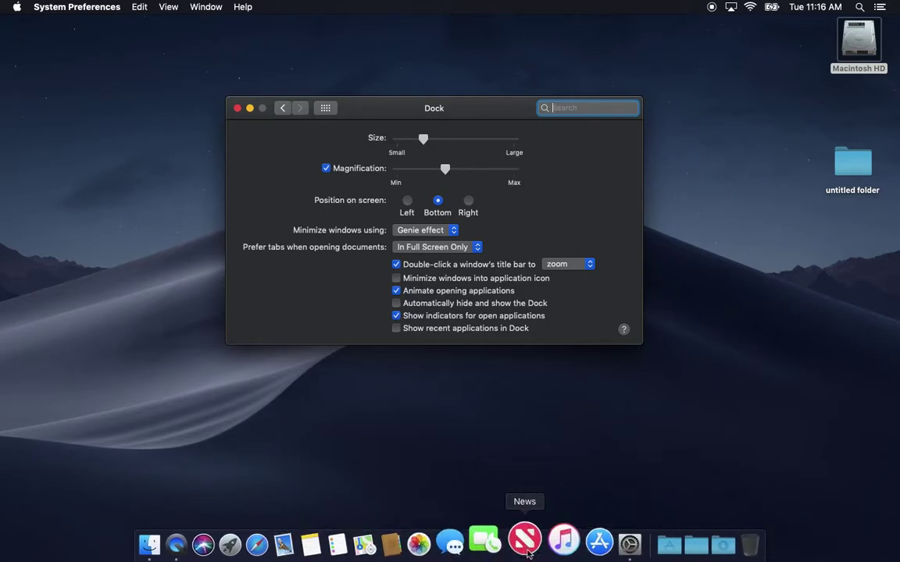
Raise the Dock magnification level to about 70 percent of the way to Max, and turn magnification off
left_click_drag(447, 167, 482, 169)
left_click(326, 169)
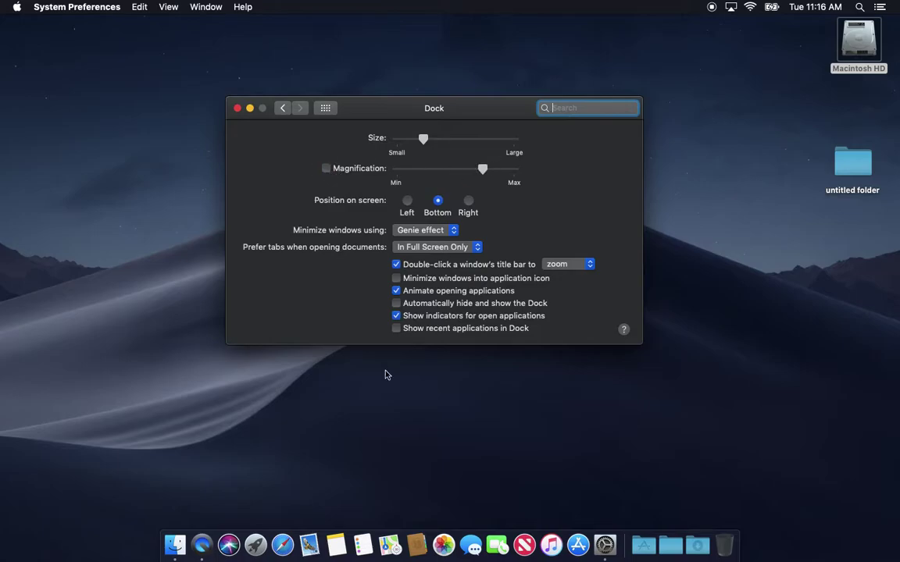
Try the Dock on the left and right screen edges, return it to the bottom, and view the effects for minimizing windows
left_click(407, 201)
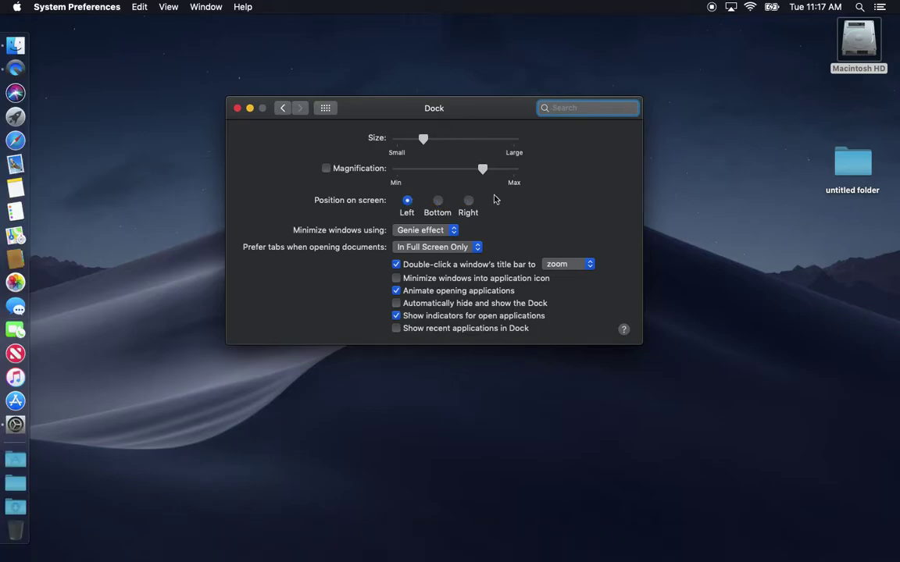
left_click(470, 202)
left_click(437, 201)
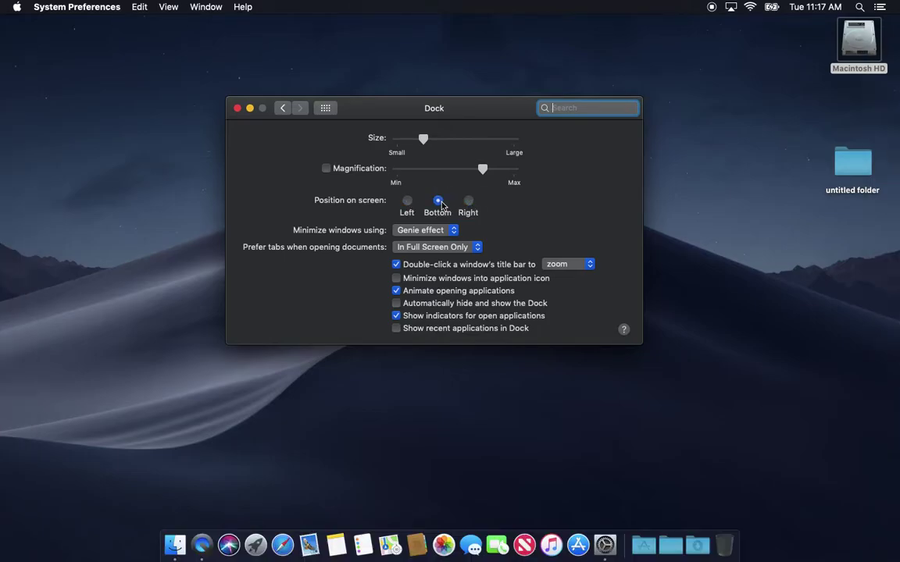
left_click(407, 201)
left_click(468, 201)
left_click(438, 201)
left_click(450, 231)
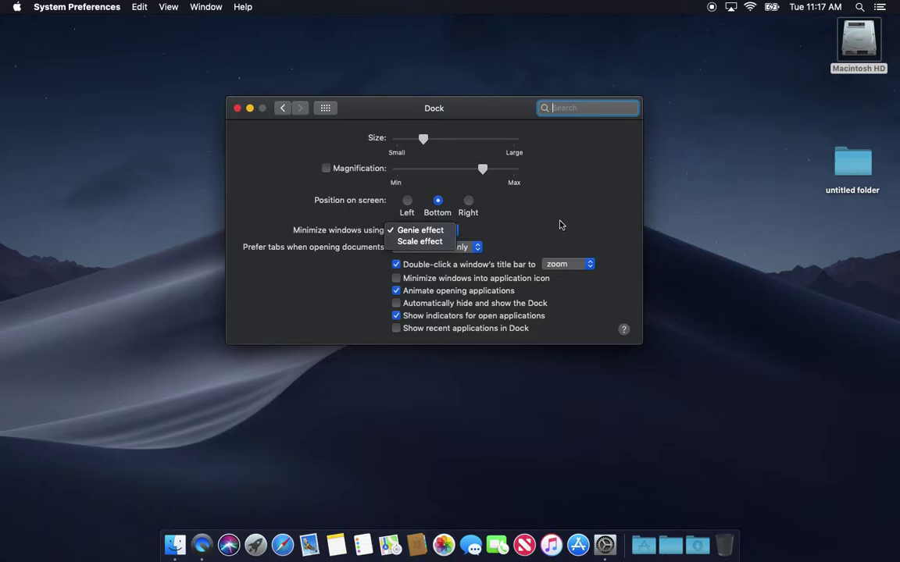
left_click(378, 216)
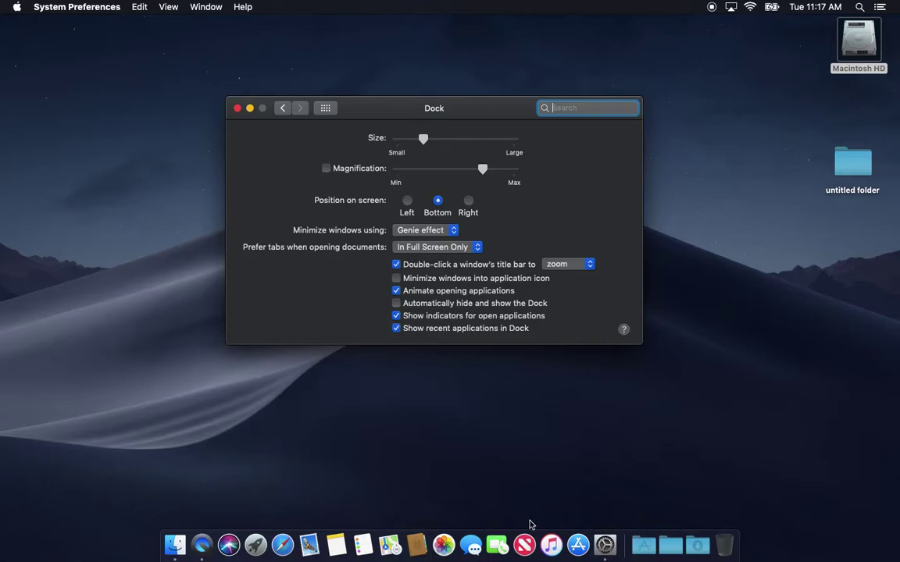
With recent applications shown in the Dock, open and quit Safari twice and close the Dock preferences to test the setting
left_click(282, 553)
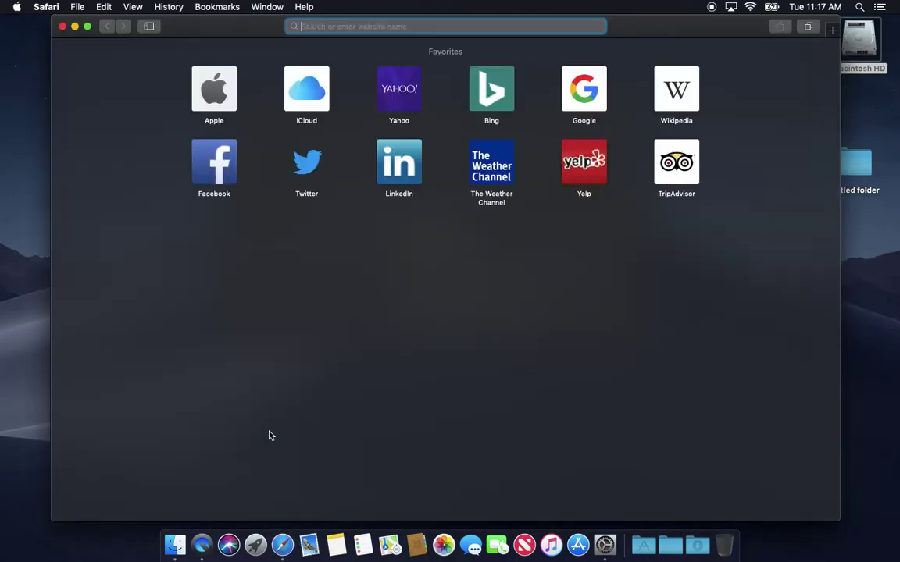
key("super+q")
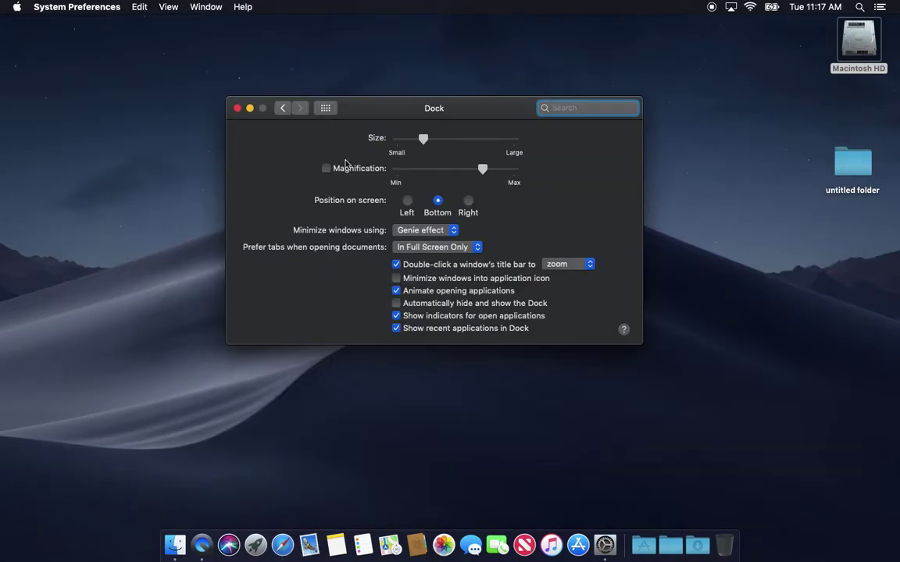
left_click(237, 107)
left_click(282, 545)
key("super+q")
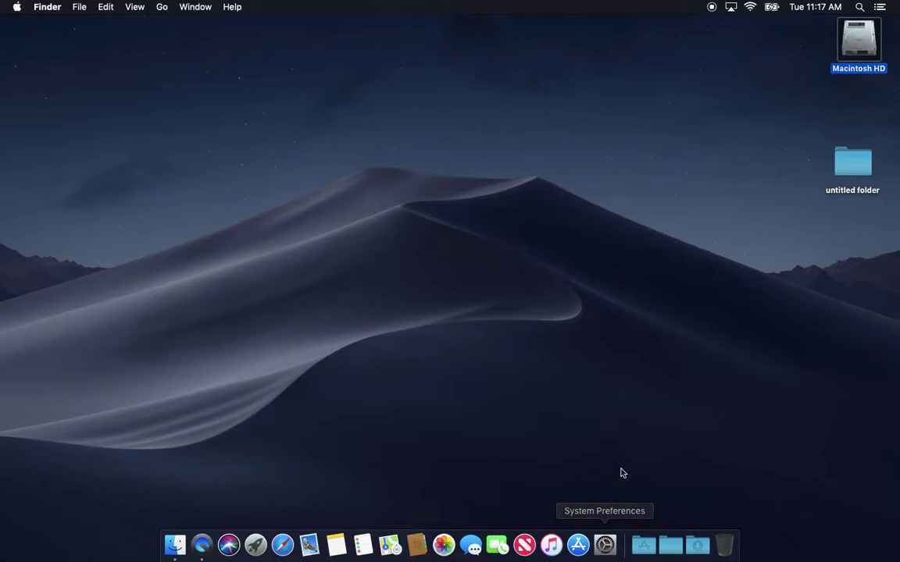
Reopen the Dock preferences, stop showing recent applications, and try automatically hiding and revealing the Dock
left_click(614, 545)
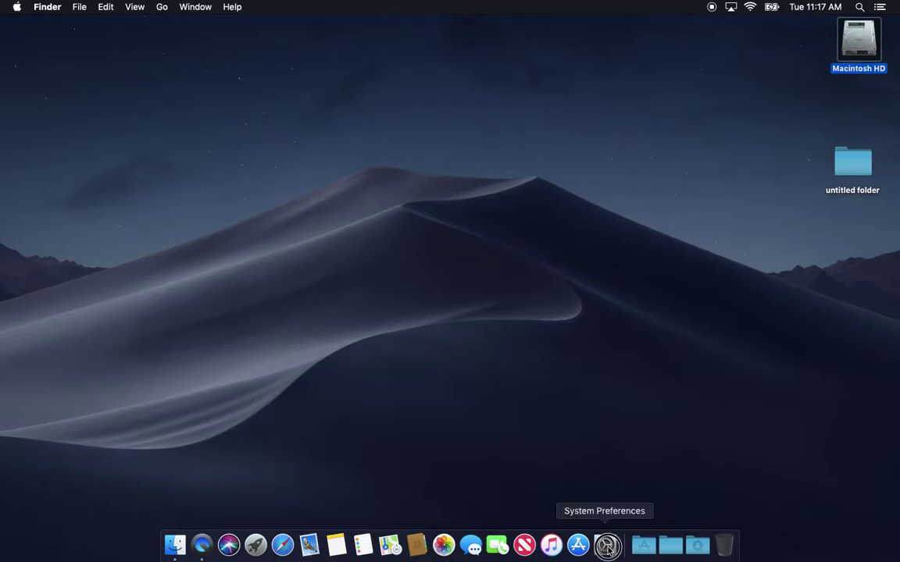
left_click(358, 150)
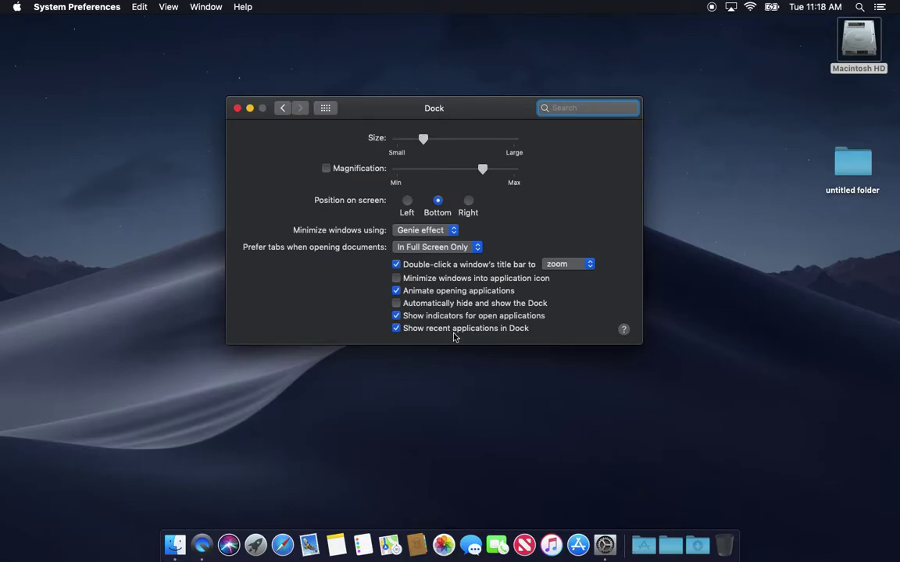
left_click(396, 329)
left_click(419, 305)
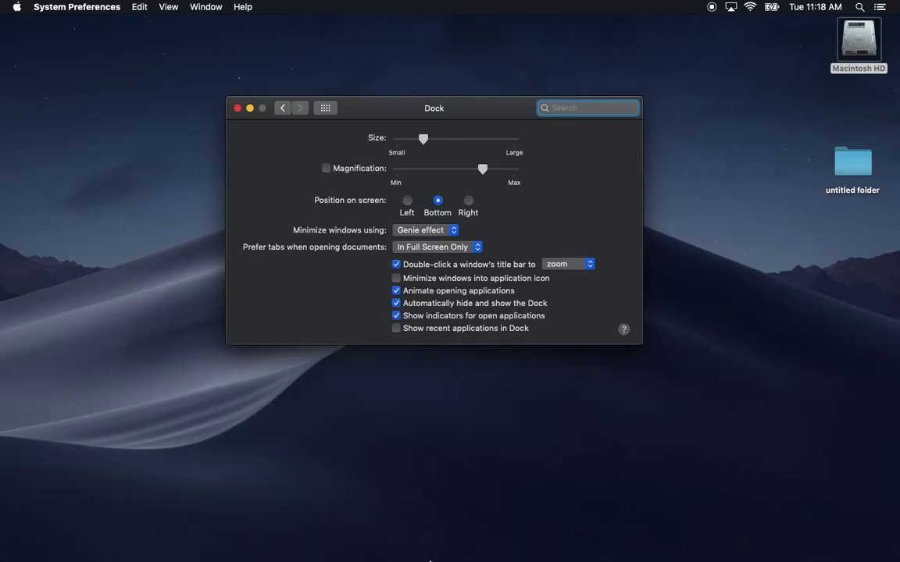
mouse_move(430, 560)
left_click(396, 303)
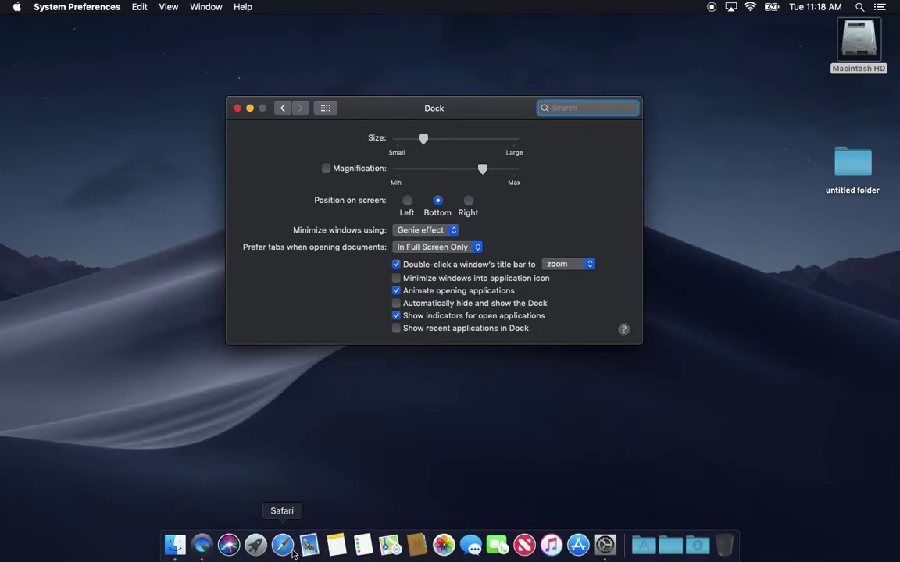
Open Safari, shrink its window so its lower edge sits well above the Dock, and quit Safari
left_click(291, 551)
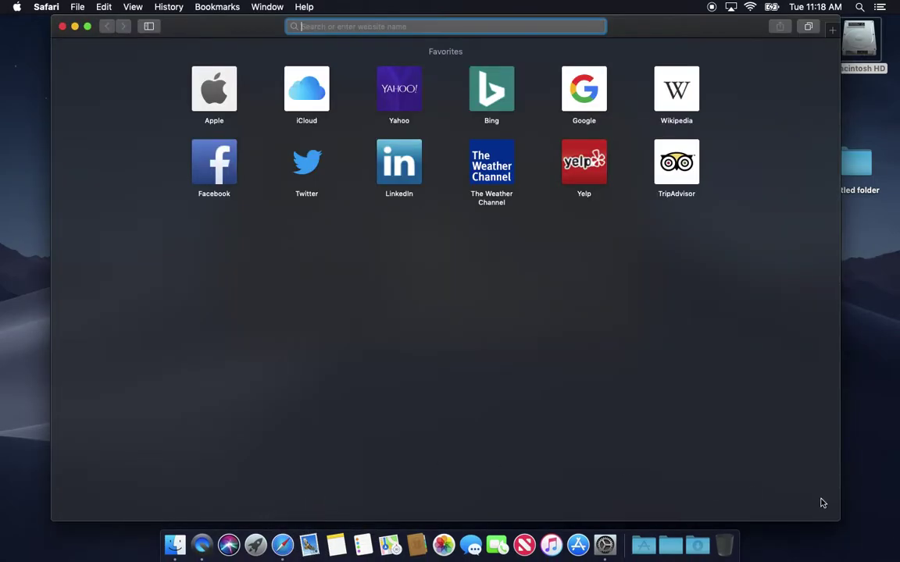
left_click_drag(839, 521, 827, 444)
key("super+q")
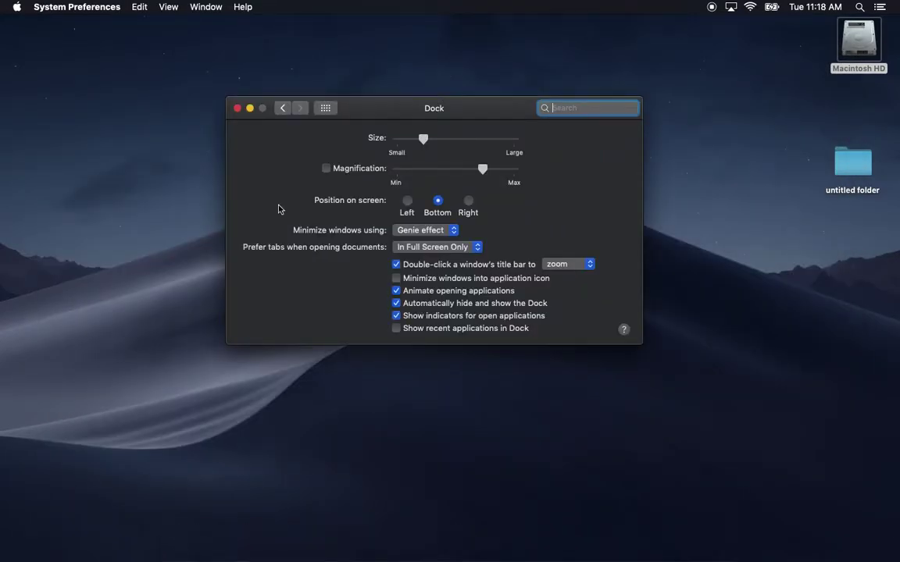
With automatic Dock hiding on, quit System Preferences, extend a Safari window to the bottom of the screen, and reveal the Dock
key("super+q")
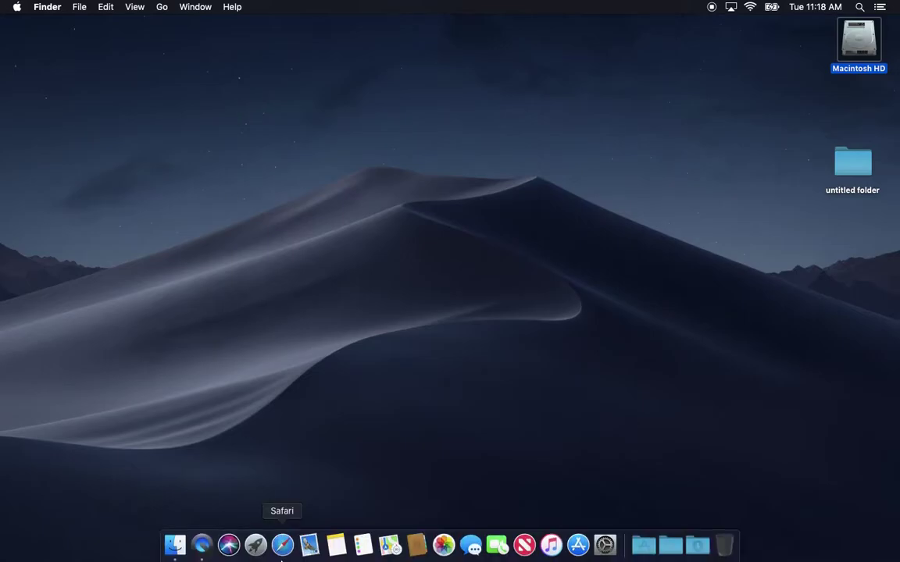
left_click(282, 547)
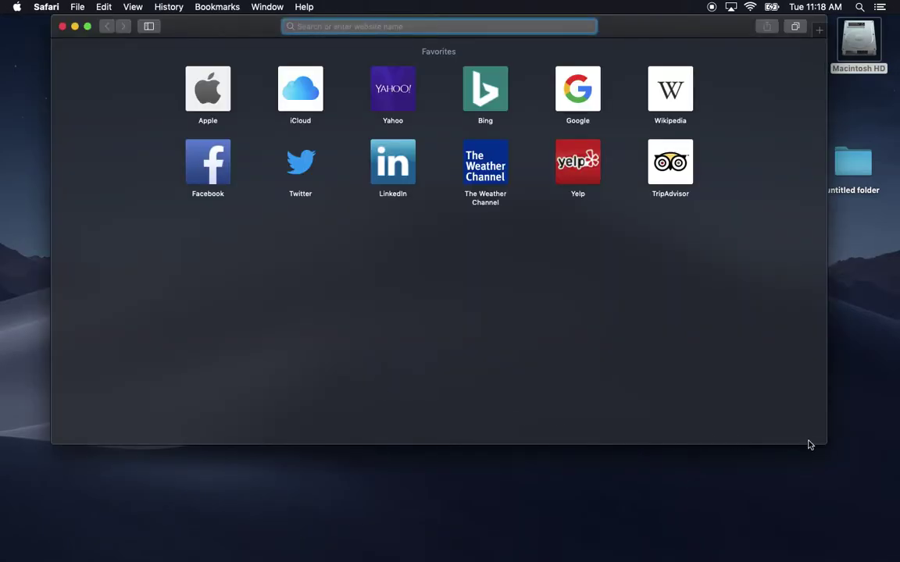
left_click_drag(810, 444, 839, 557)
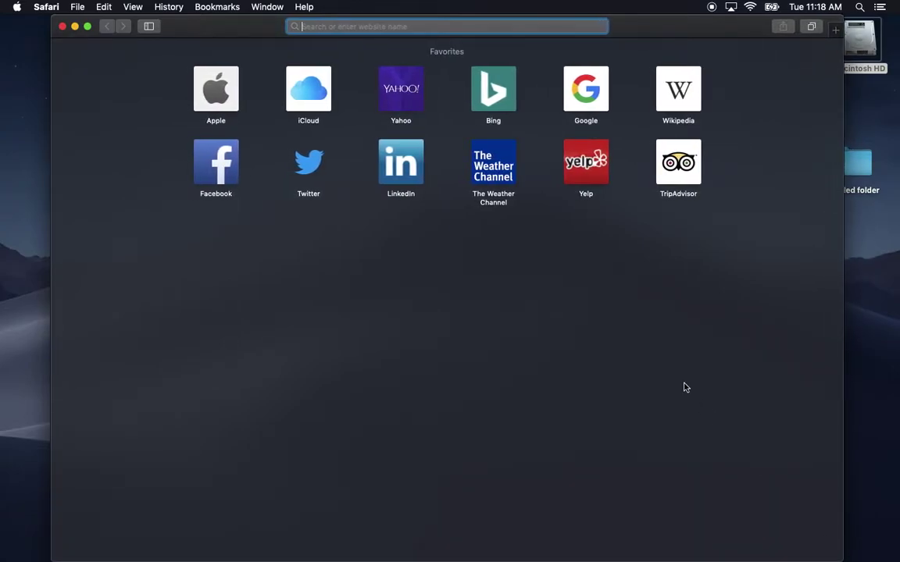
mouse_move(389, 558)
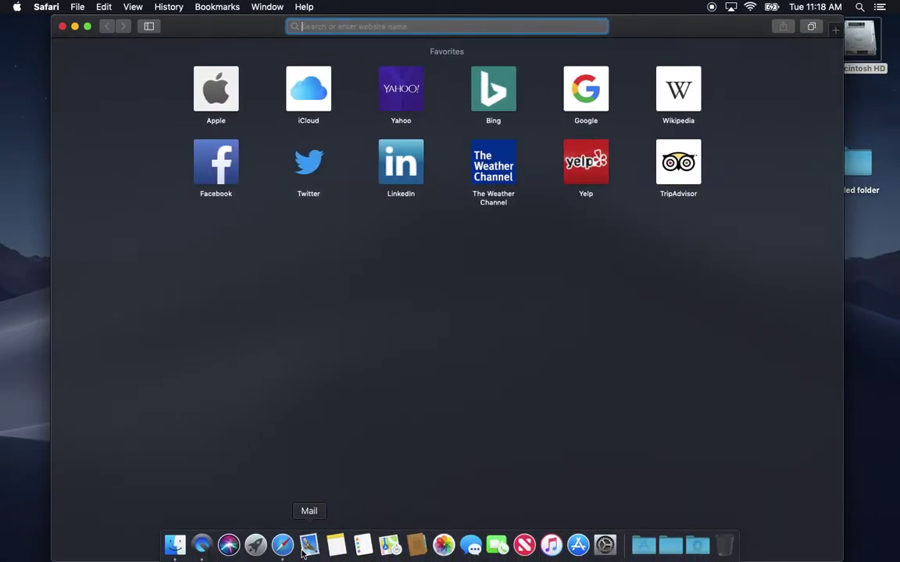
In the Dock preferences, turn on showing recent applications and turn off automatic hiding of the Dock
left_click(610, 546)
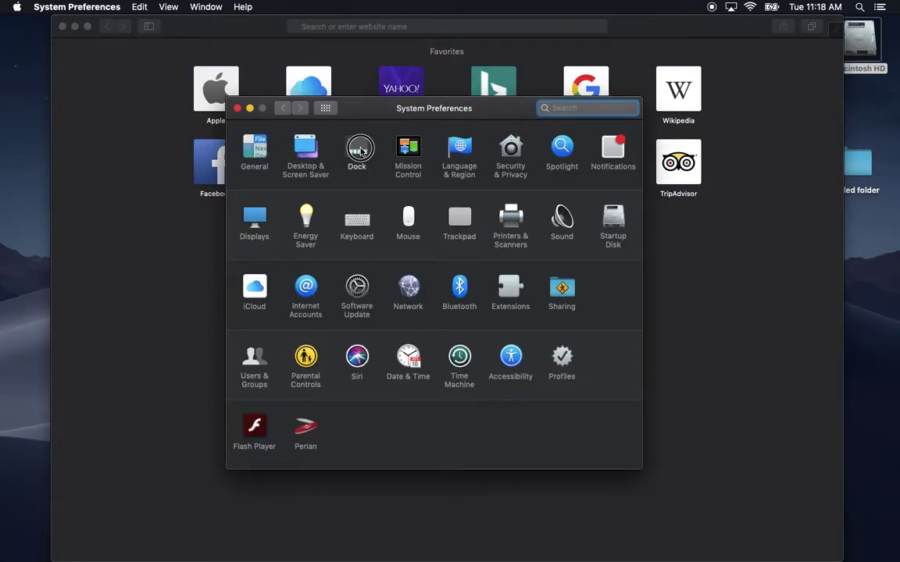
left_click(360, 150)
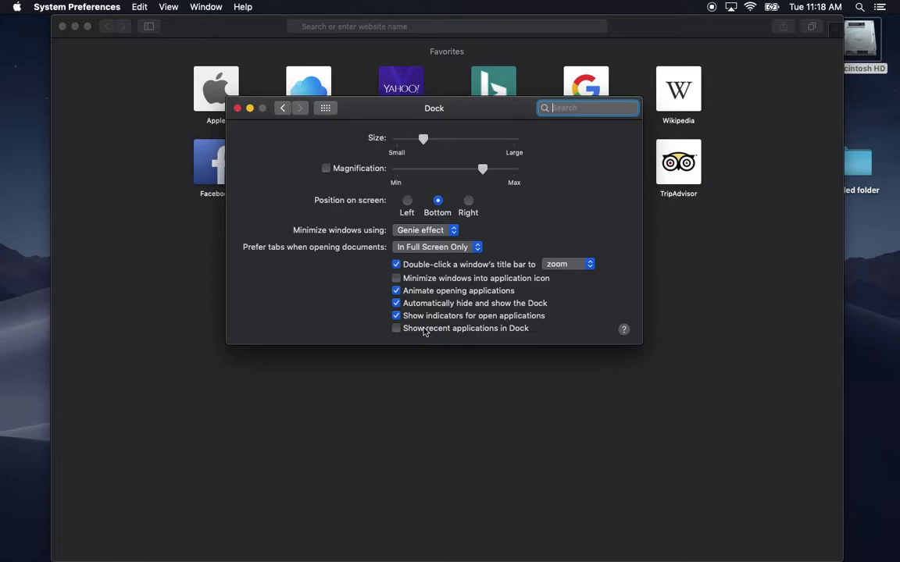
left_click(425, 331)
left_click(429, 305)
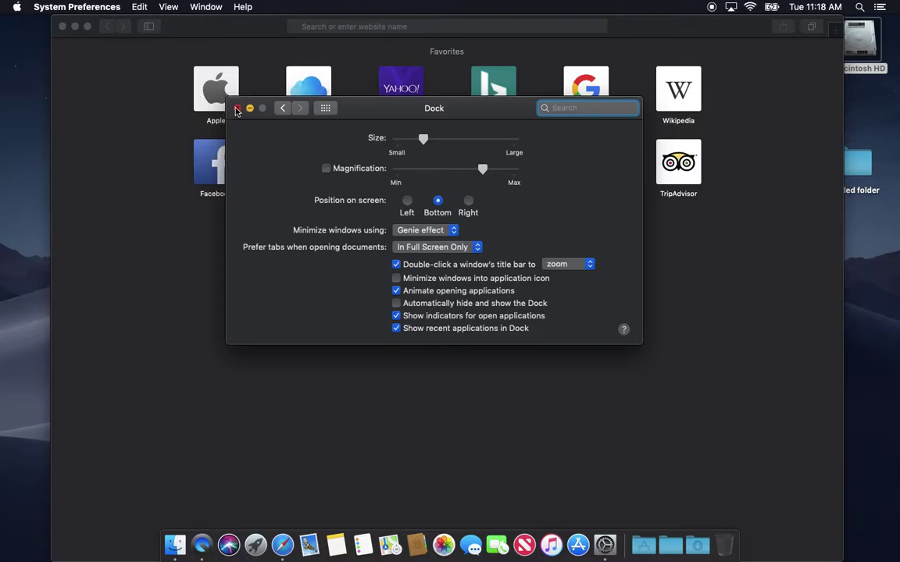
Close the Dock preferences, return to the Safari window, and quit Safari
left_click(237, 108)
left_click(226, 36)
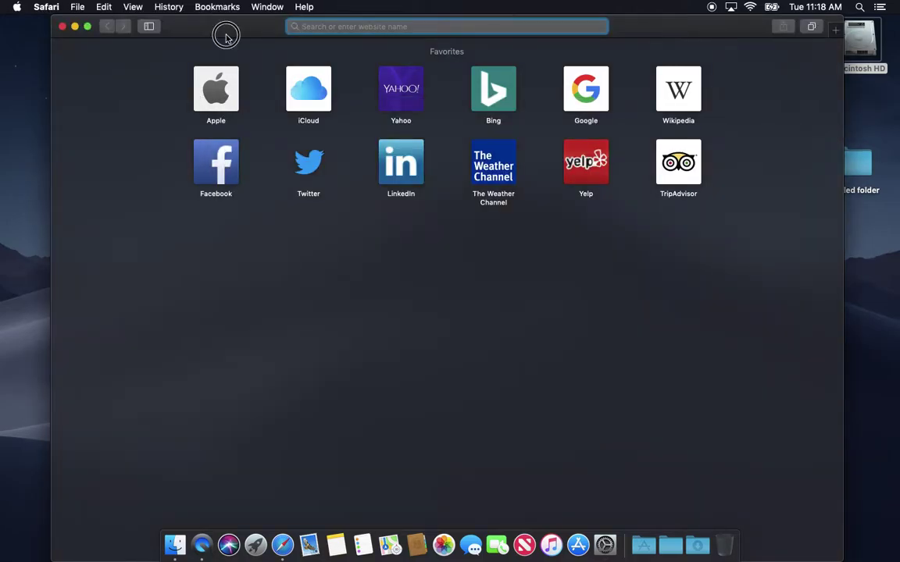
left_click(405, 403)
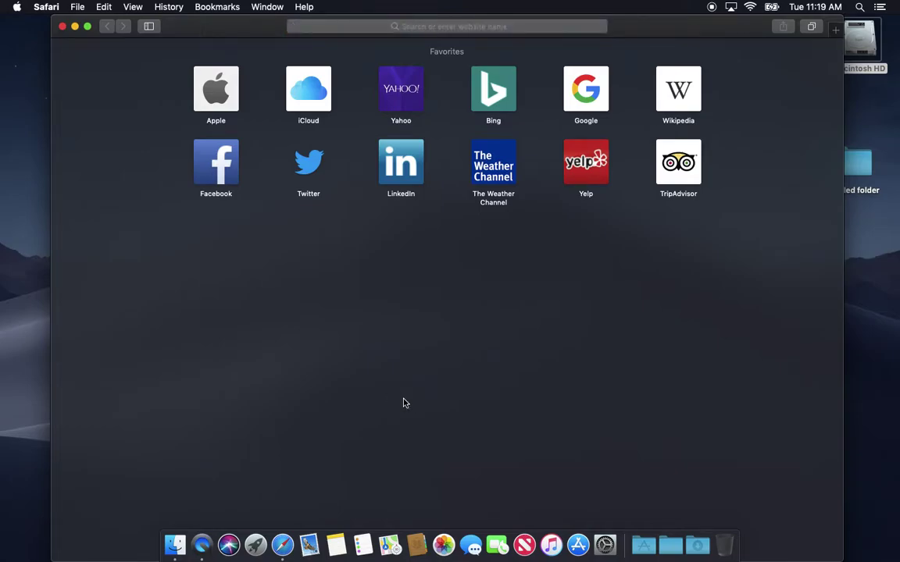
key("super+q")
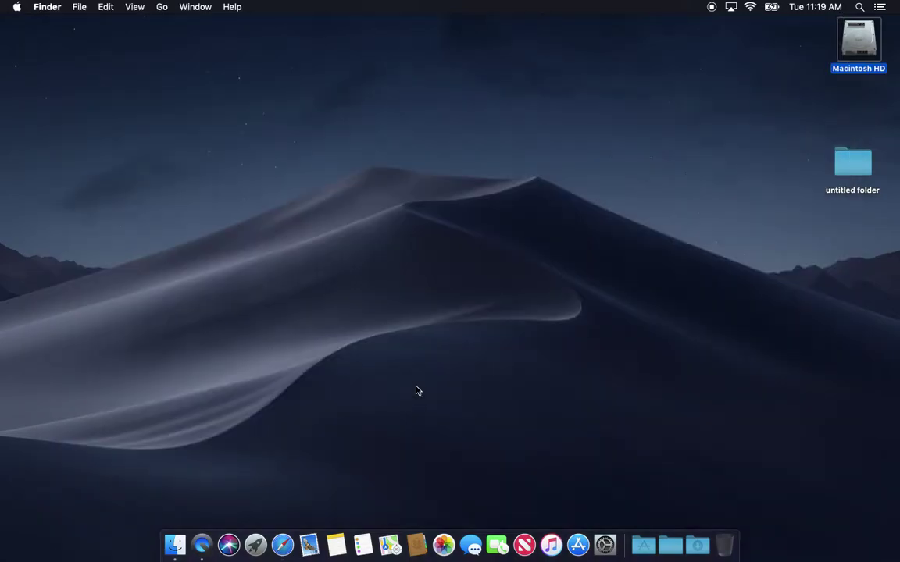